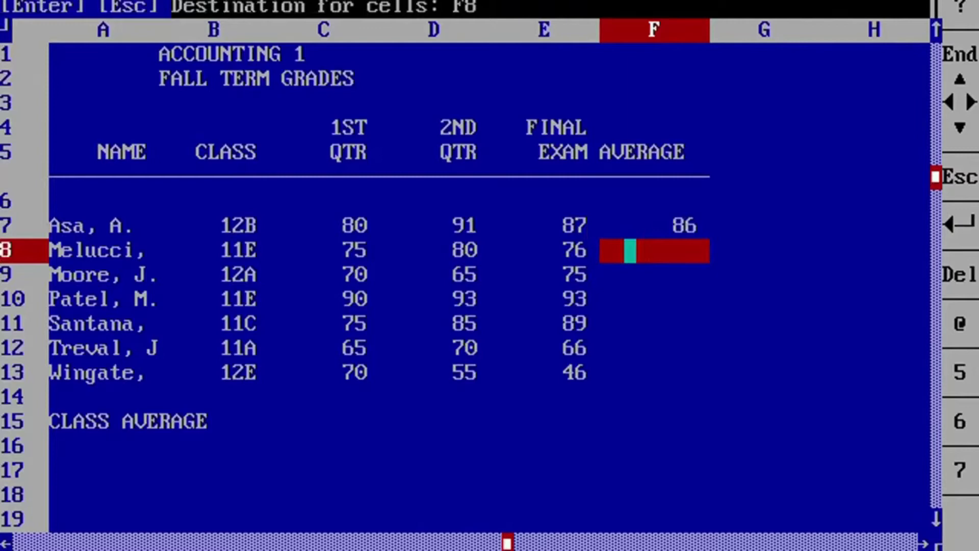
- Copy the row 7 average calculation into cells F8 through F13
left_click_drag(630, 252, 655, 374)
key("Return")
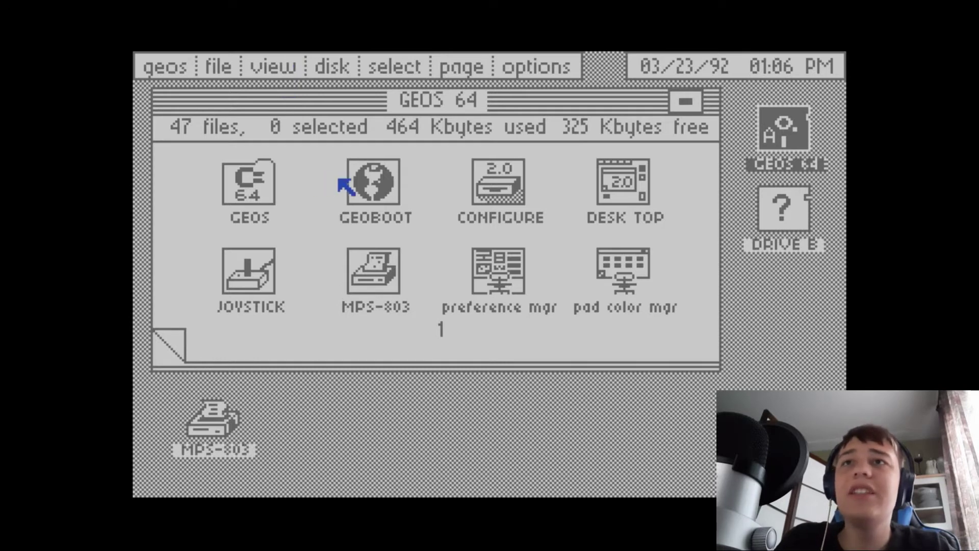
left_click(511, 187)
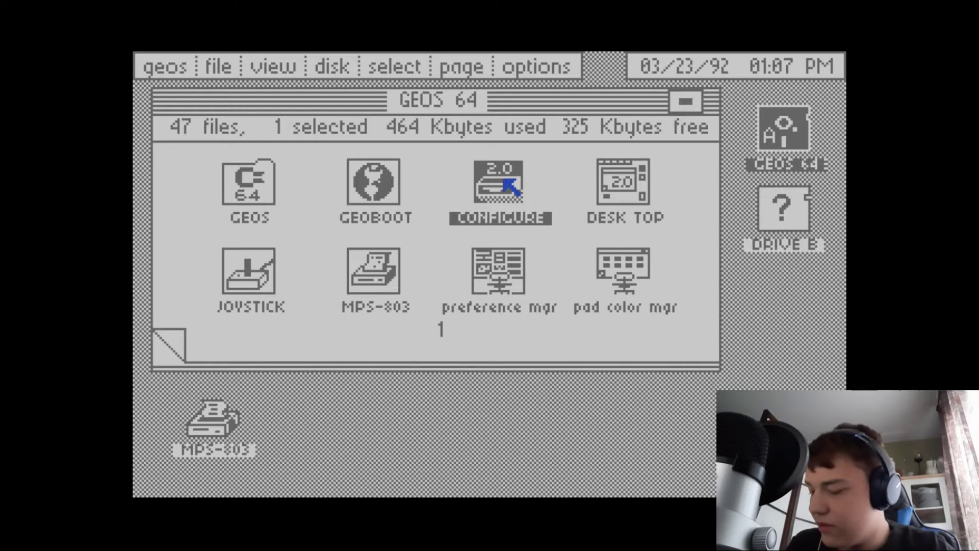
double_click(512, 187)
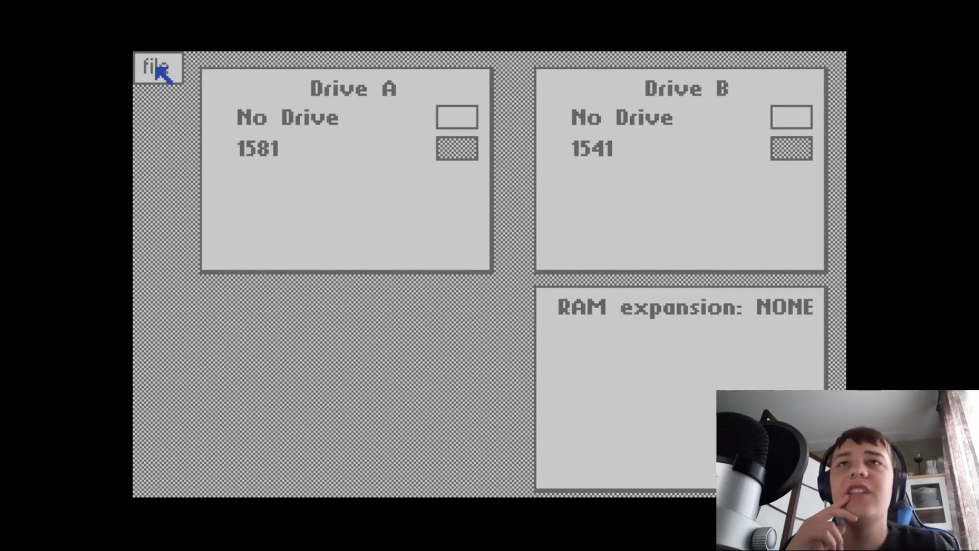
left_click(156, 67)
left_click(246, 129)
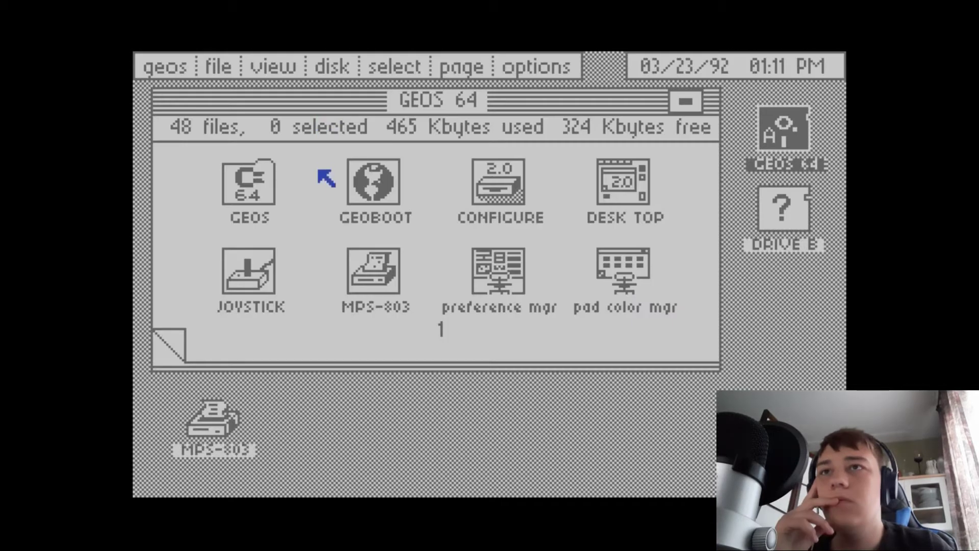
- Launch the preference manager and step the border colour through red, light cyan, purple, green to blue
left_click(522, 277)
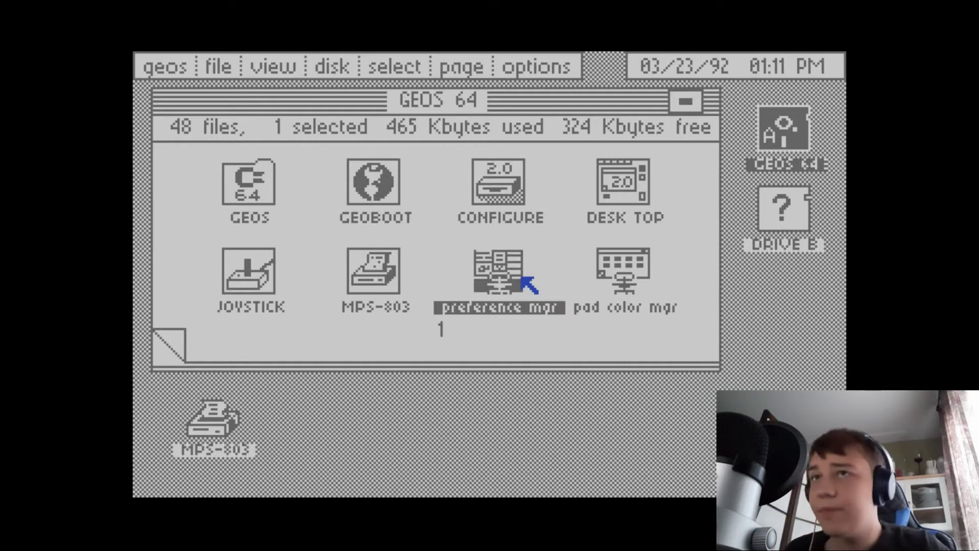
double_click(521, 277)
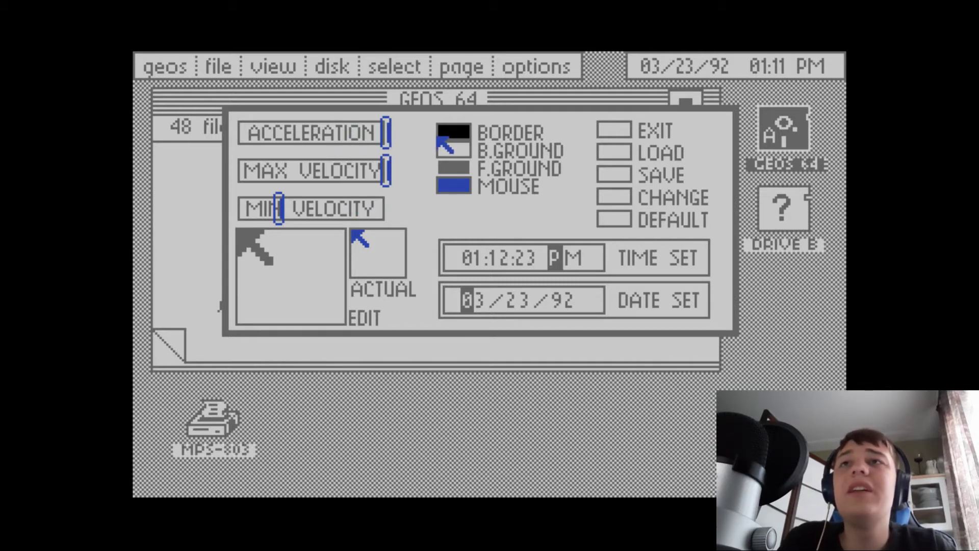
left_click(449, 138)
left_click(449, 138)
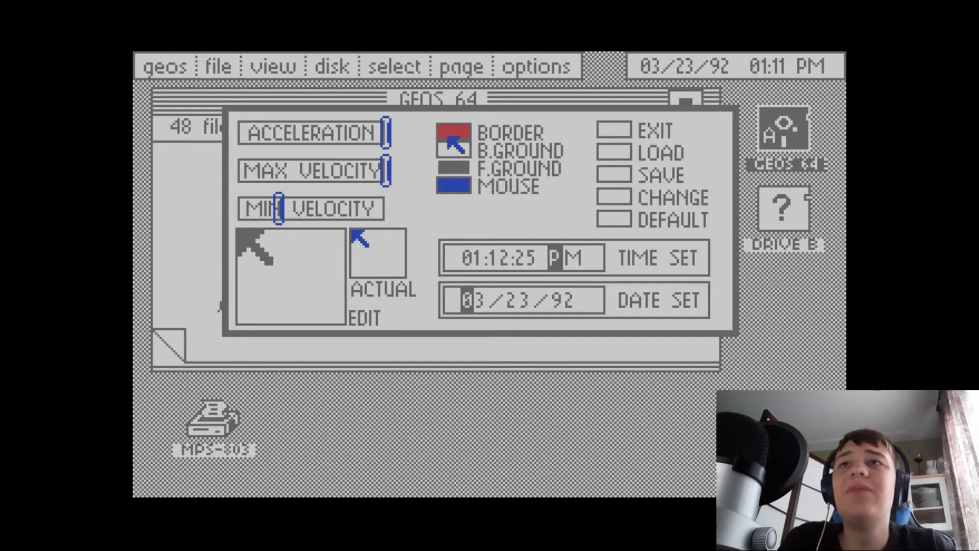
left_click(449, 138)
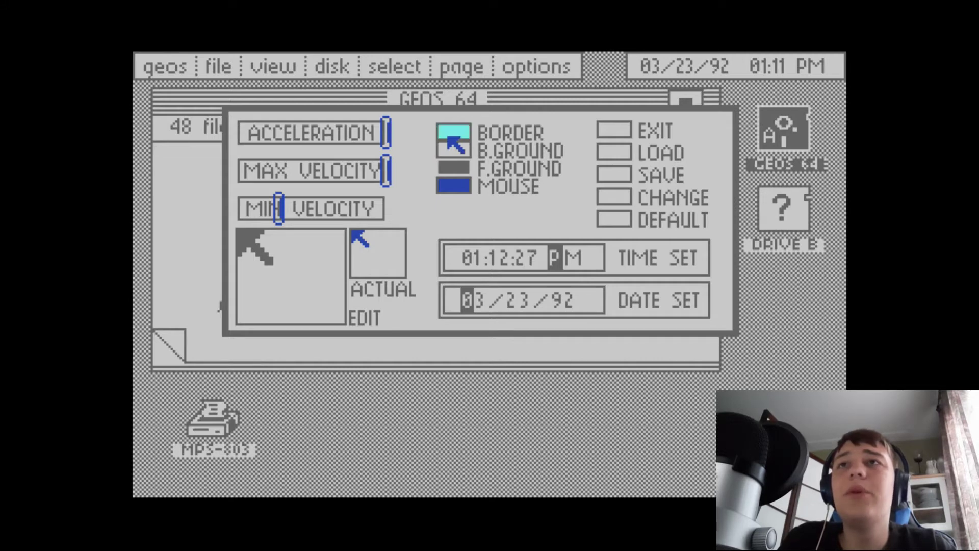
left_click(448, 138)
left_click(449, 138)
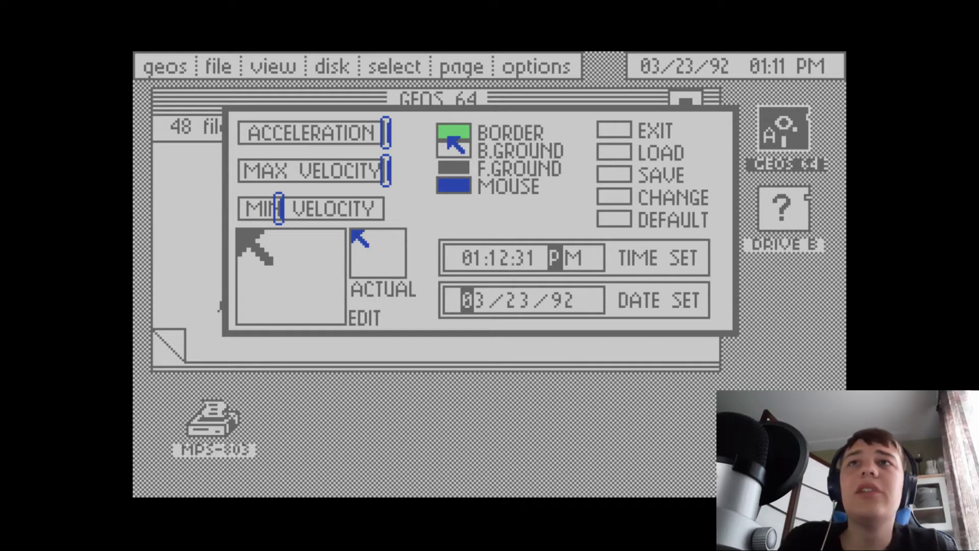
left_click(454, 144)
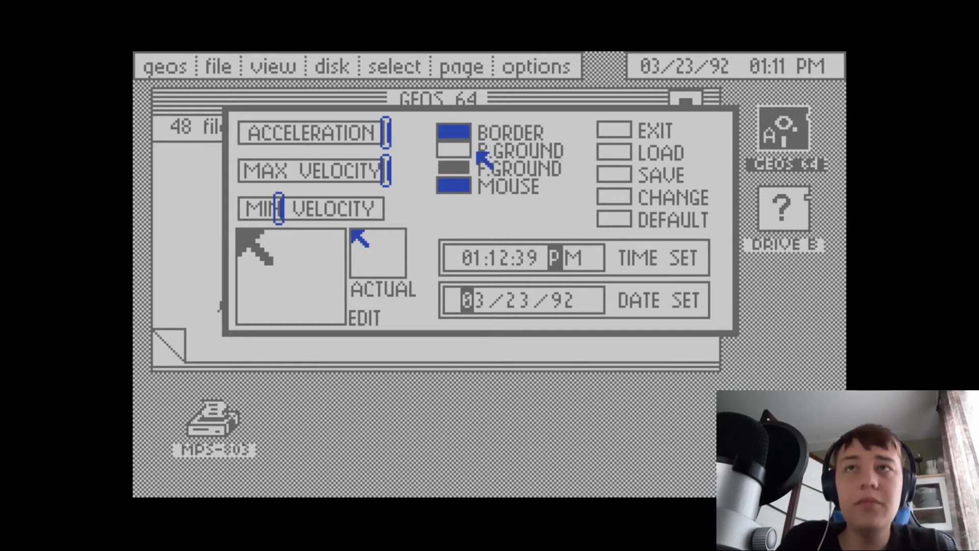
- Set the background colour to green, save the preferences, then revert the colour choices
left_click(463, 153)
left_click(463, 153)
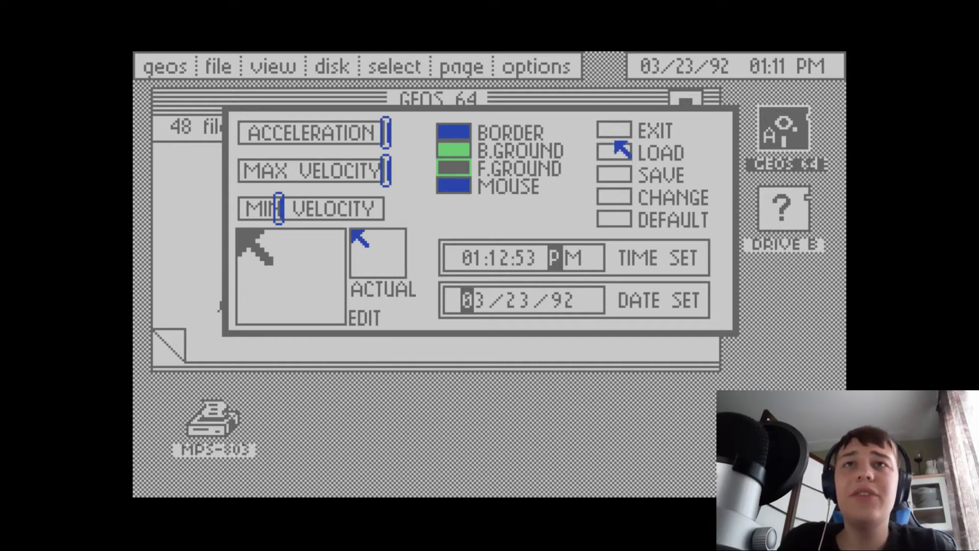
left_click(618, 174)
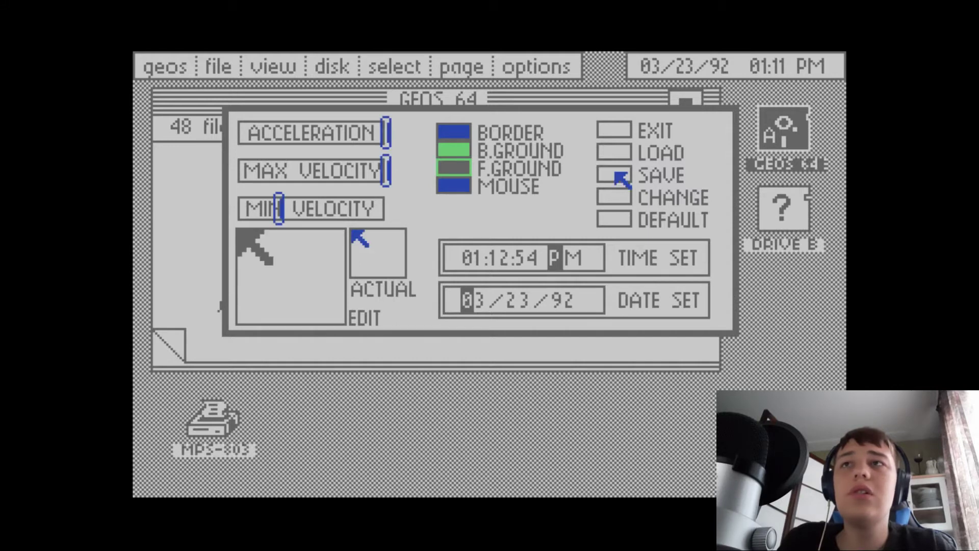
left_click(617, 131)
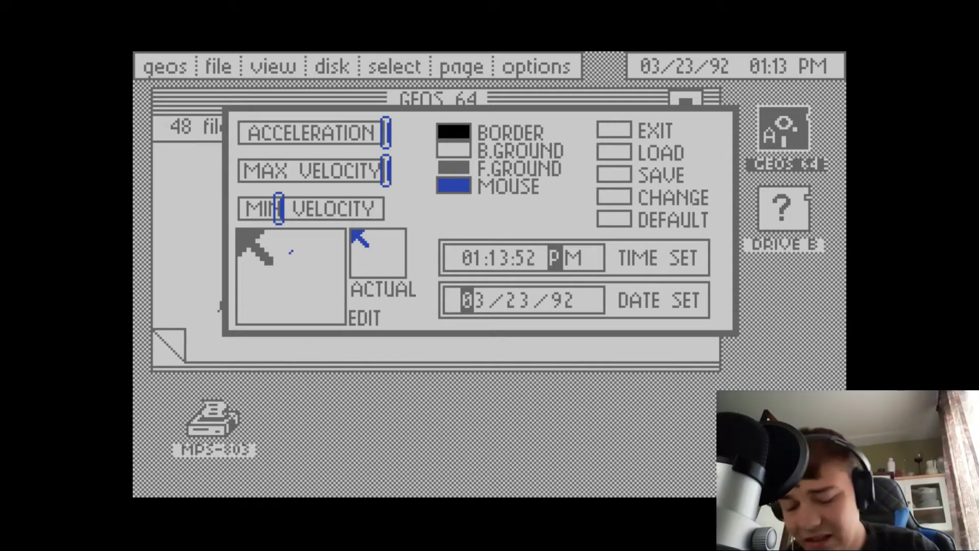
- Add two dots beside the arrow in the pointer EDIT grid for the smiley face
left_click(290, 251)
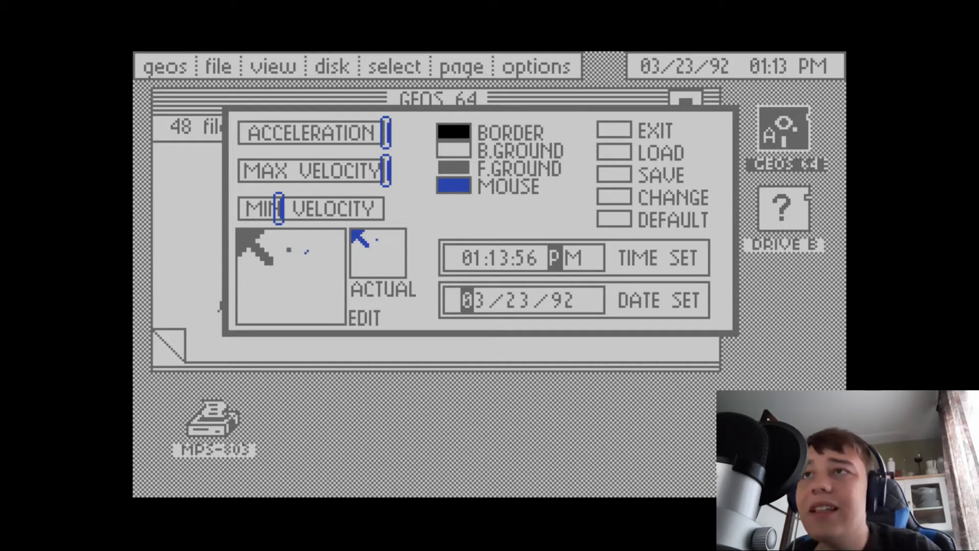
left_click(306, 251)
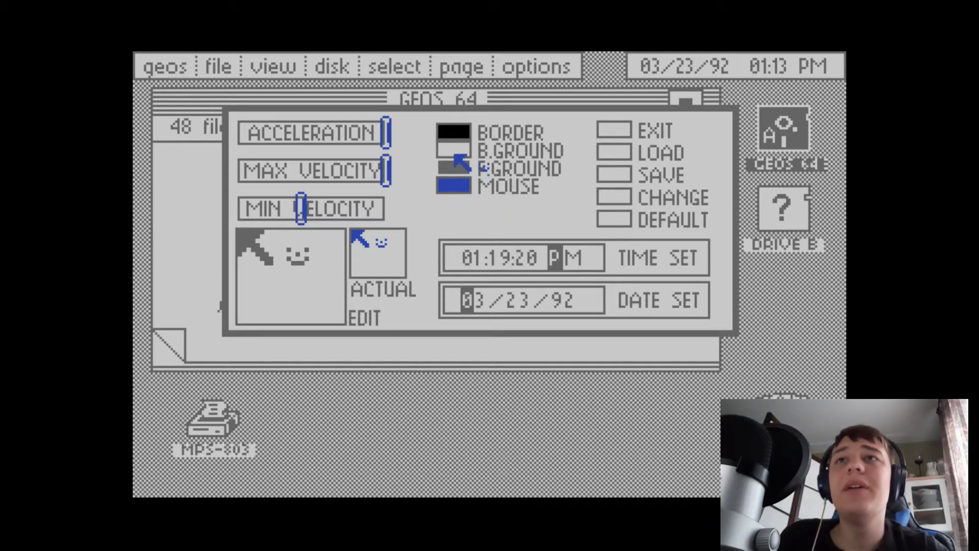
- Cycle the border colour to green and apply it to the screen with CHANGE
left_click(454, 131)
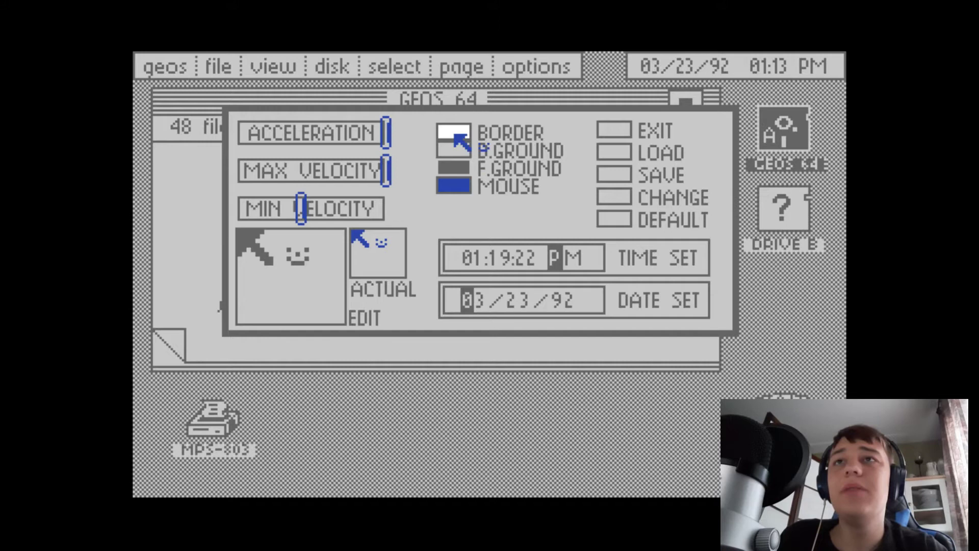
left_click(455, 134)
left_click(454, 134)
left_click(454, 134)
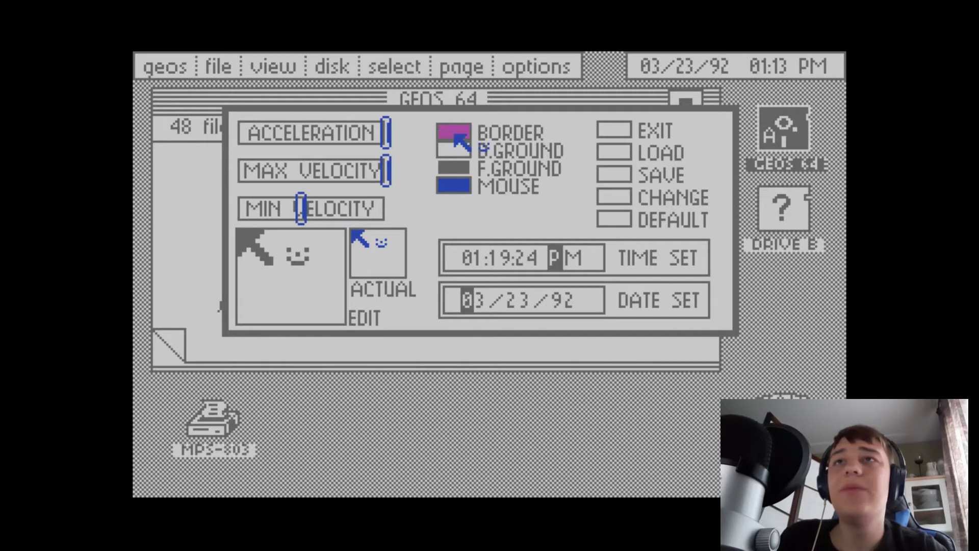
left_click(455, 134)
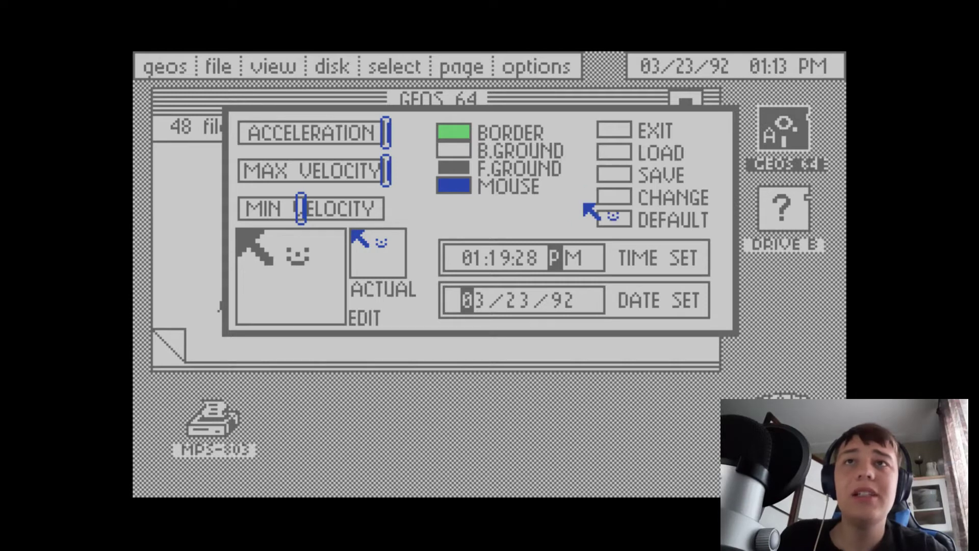
left_click(612, 195)
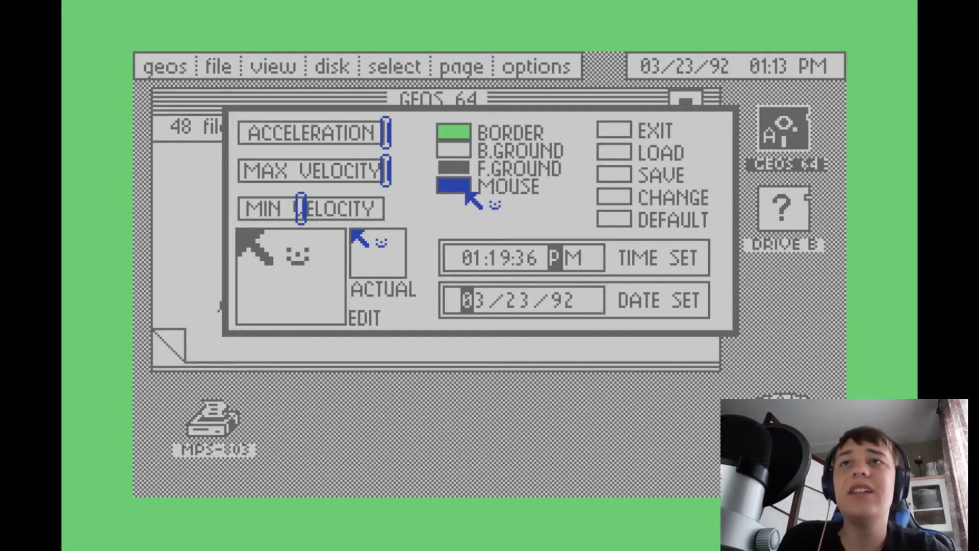
- Set the border back to black, apply it, save the preferences and exit
left_click(466, 135)
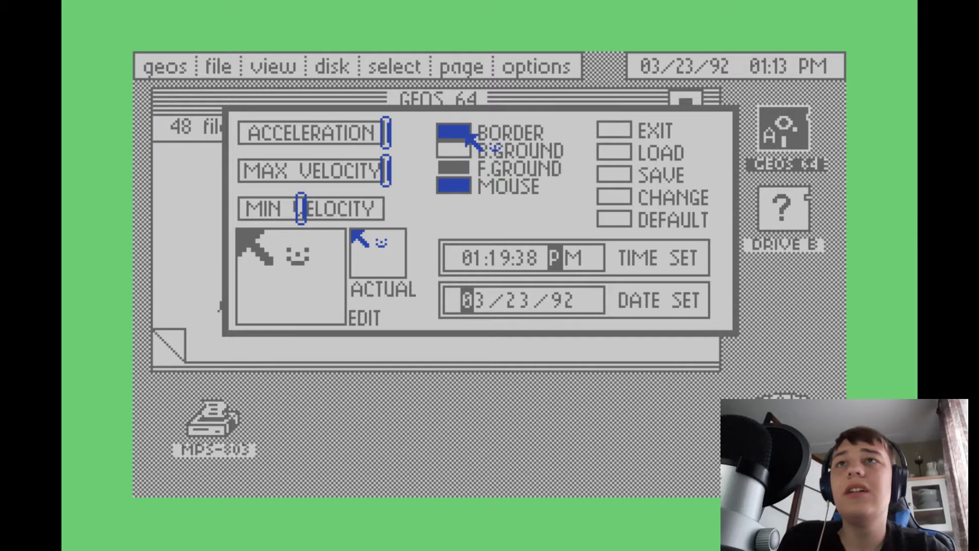
left_click(466, 134)
left_click(467, 134)
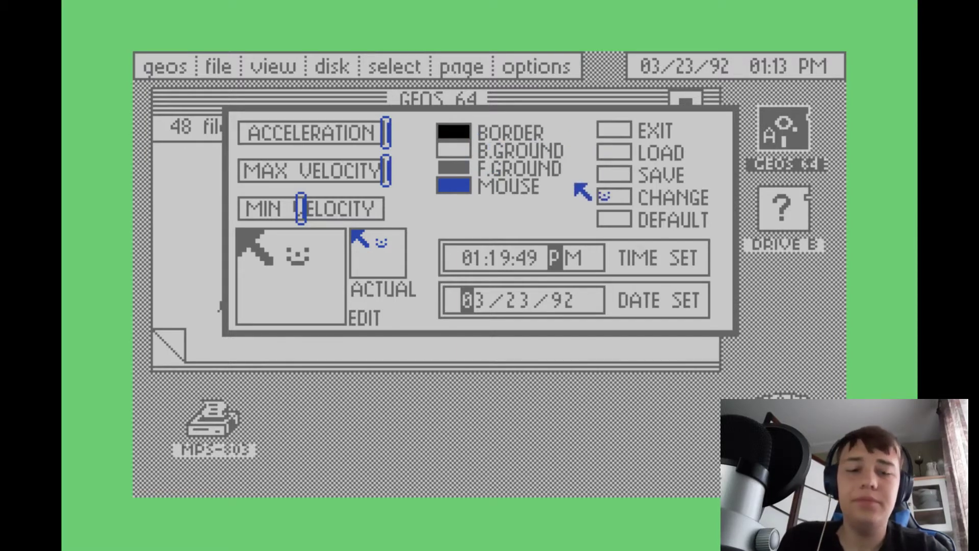
left_click(610, 192)
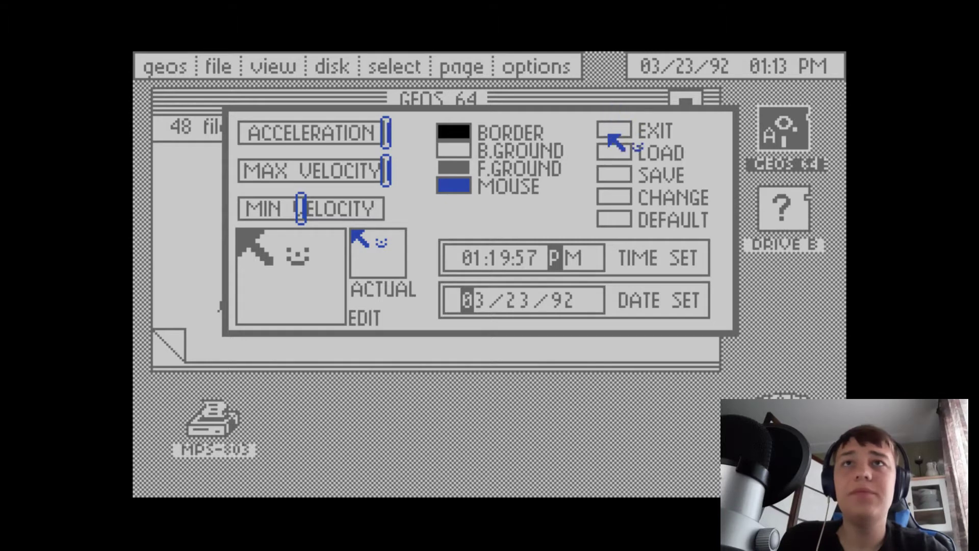
left_click(616, 177)
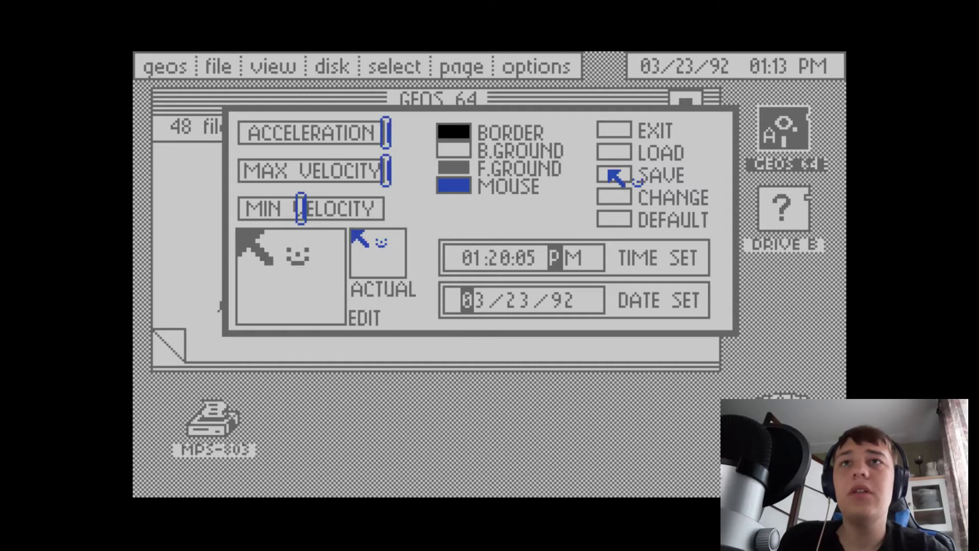
left_click(610, 132)
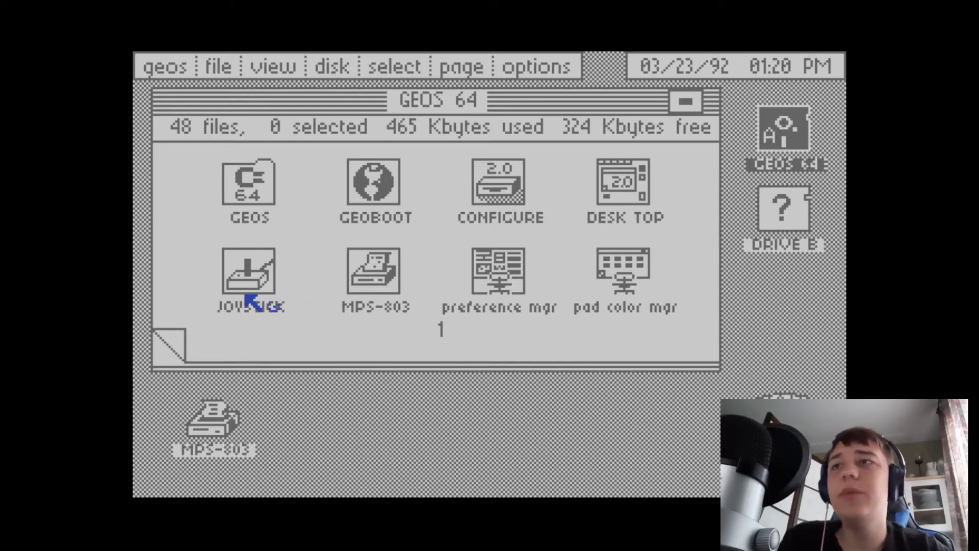
- Turn to the next disk page, run the alarm clock to check the time, then close it
left_click(172, 335)
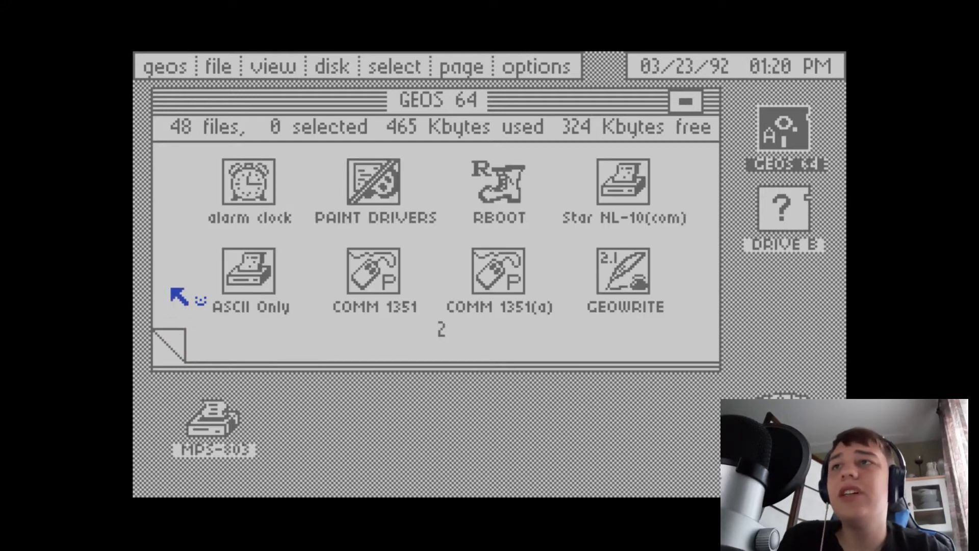
left_click(239, 199)
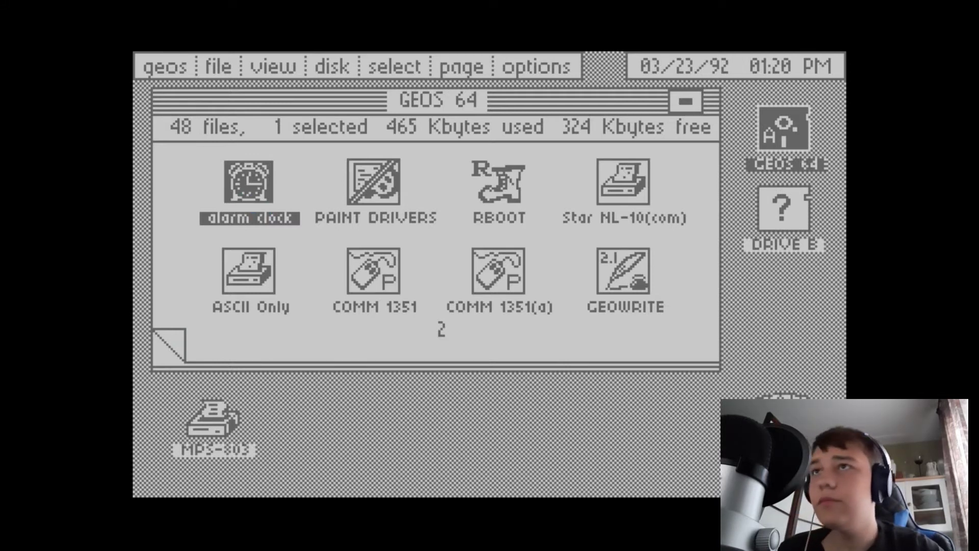
double_click(239, 199)
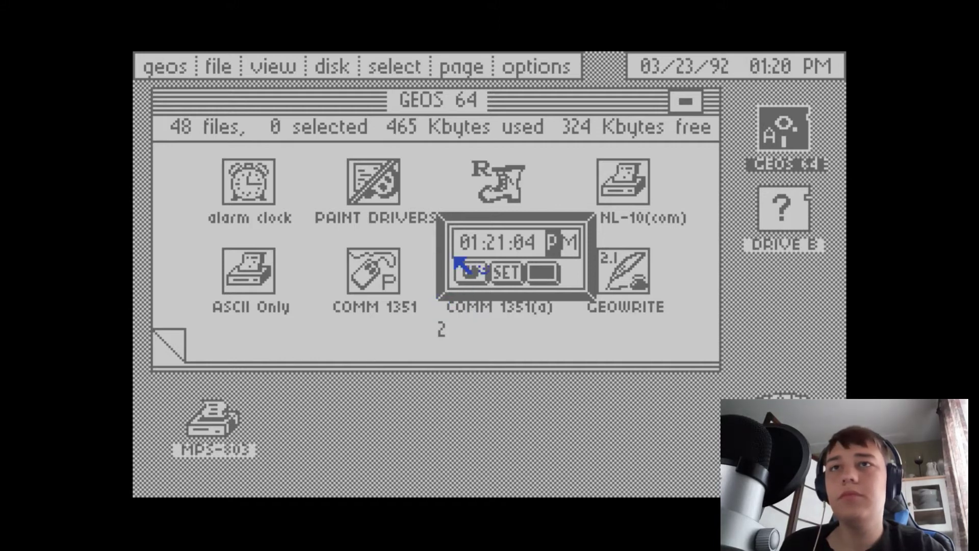
left_click(547, 271)
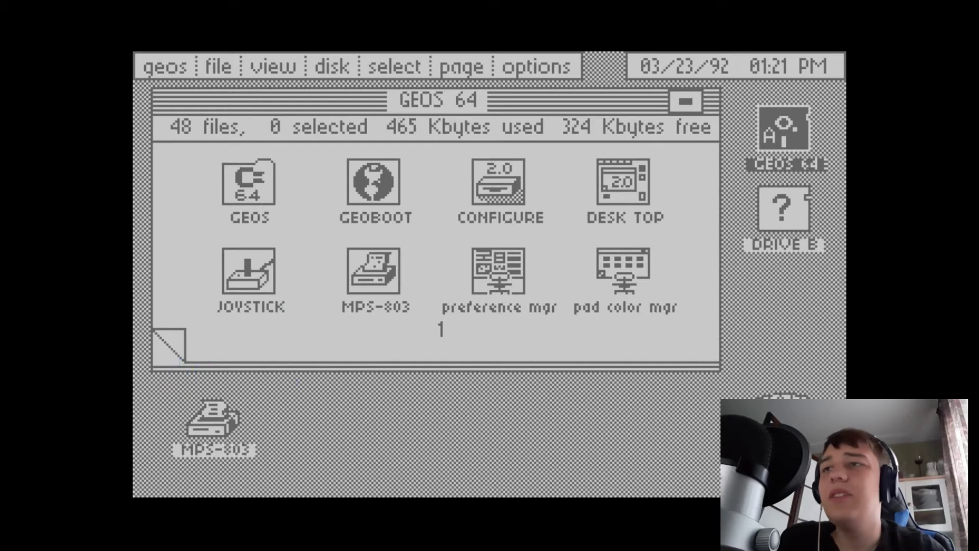
- Page back to page 6 of the disk files and select GEOSPELL
left_click(173, 359)
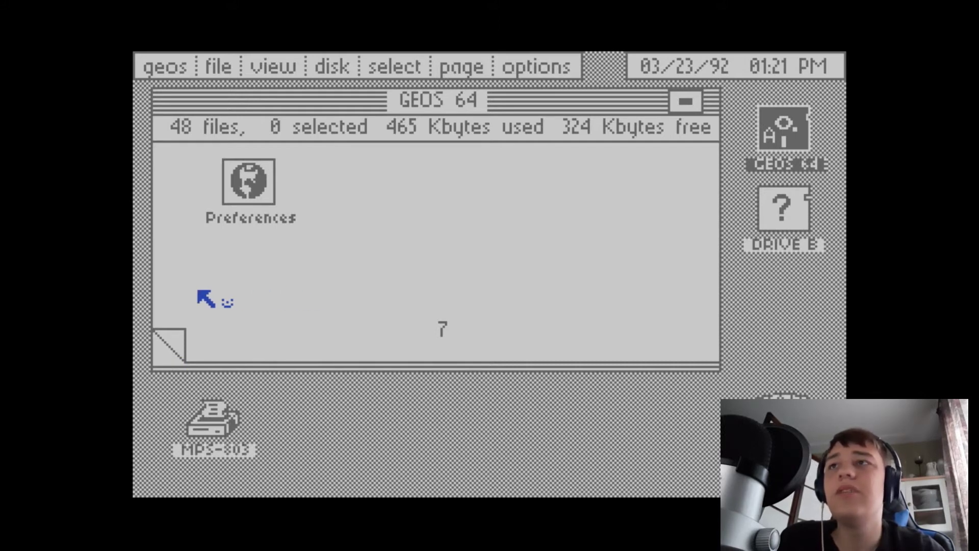
left_click(170, 344)
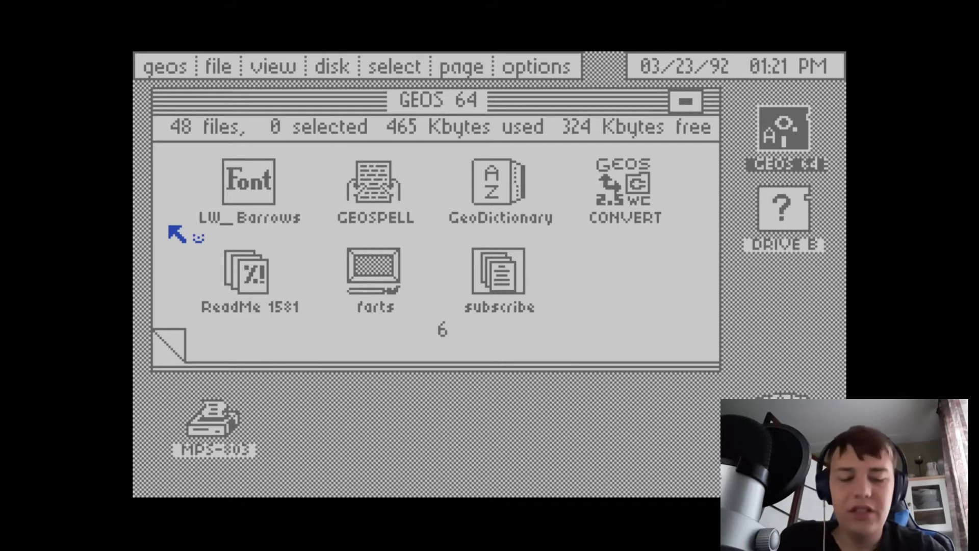
left_click(360, 196)
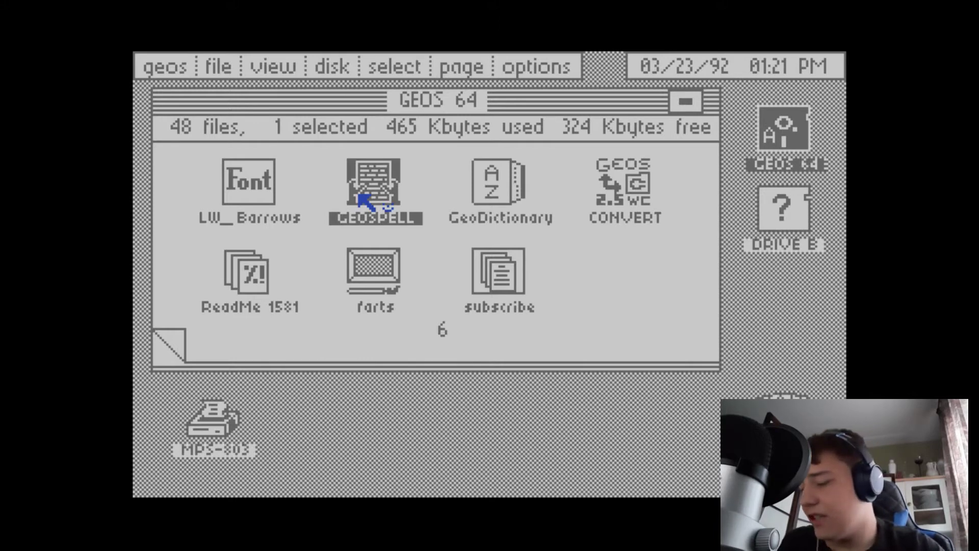
- Launch GEOSPELL and open ReadMe 1581 for spell checking
double_click(360, 197)
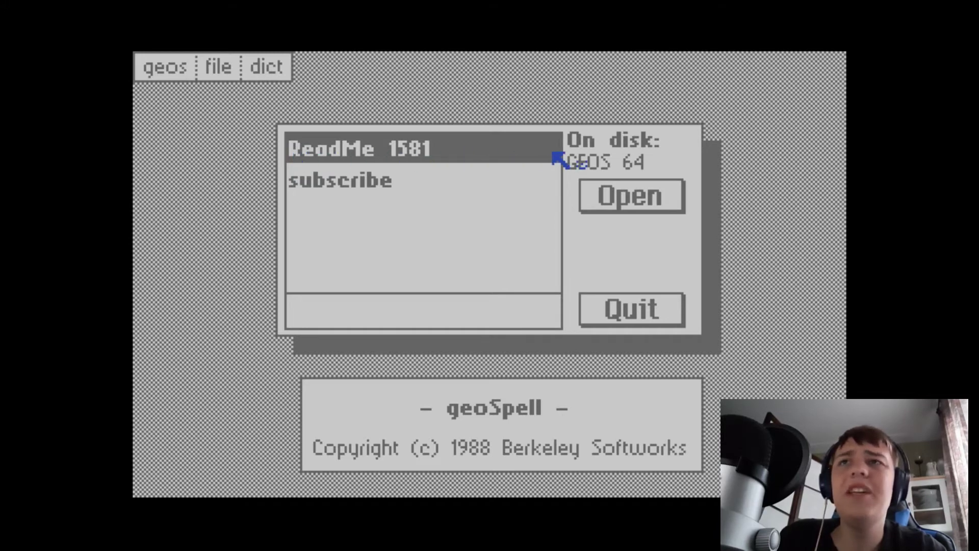
left_click(612, 206)
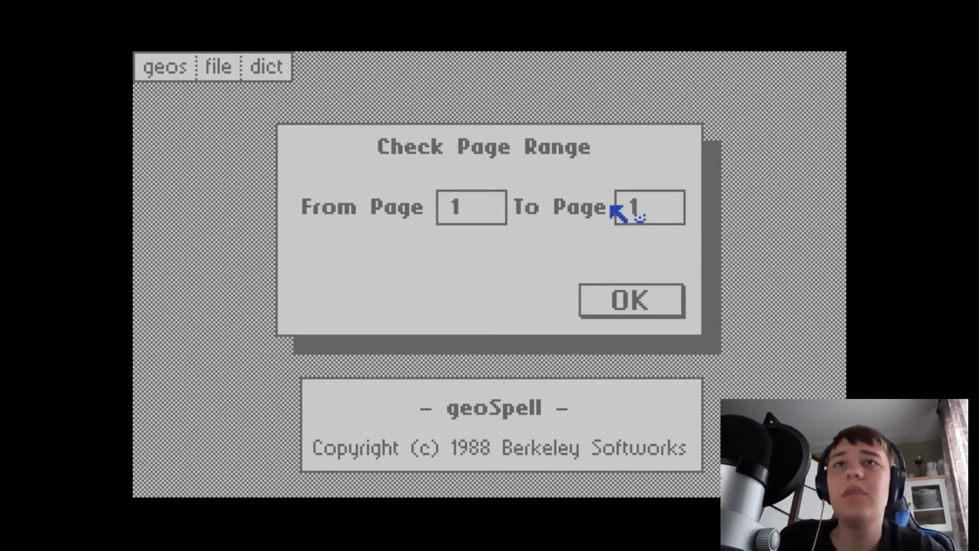
- Accept the page range From 1 To 1 to start checking ReadMe 1581
left_click(618, 300)
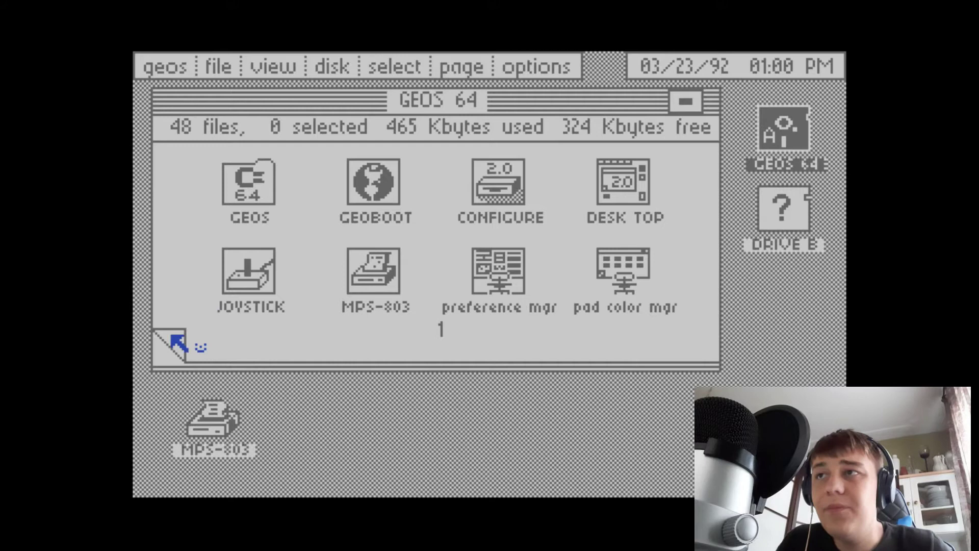
- Turn to page 2 of the disk files and select GEOWRITE
left_click(177, 353)
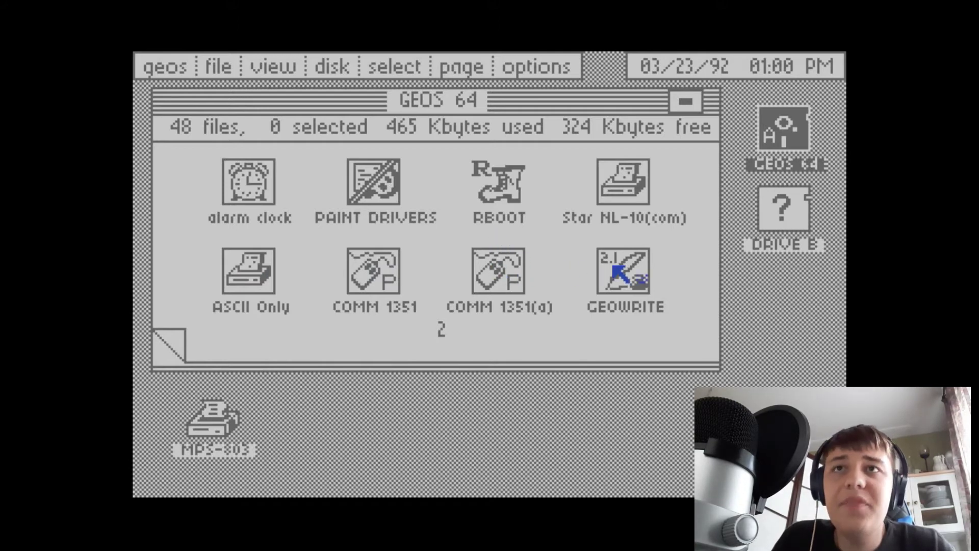
left_click(629, 269)
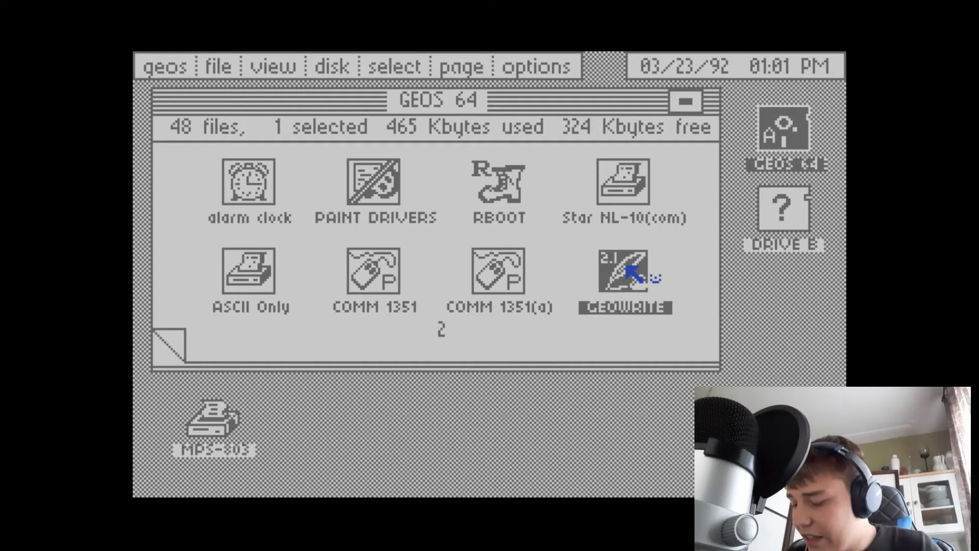
- Launch geoWrite and choose Create in the Please Select Option dialog
double_click(626, 266)
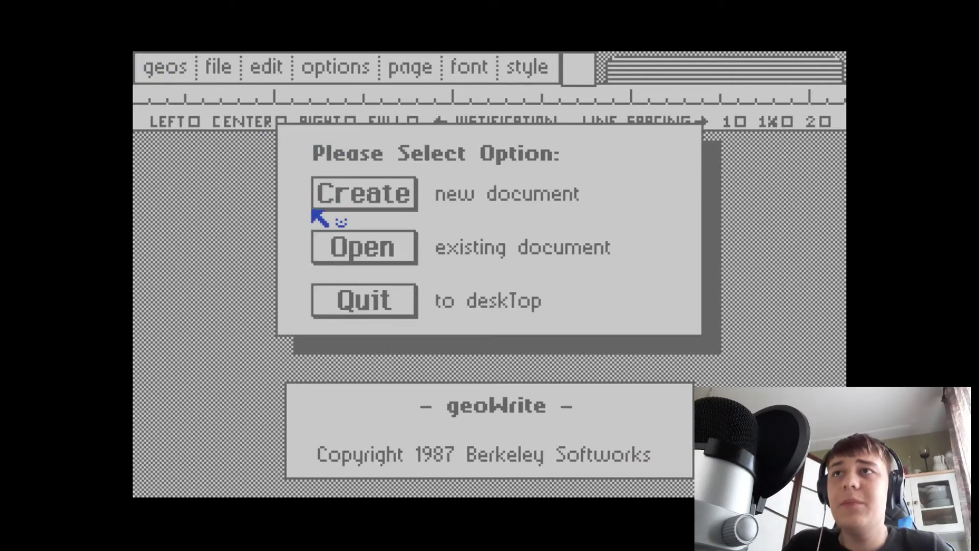
left_click(340, 189)
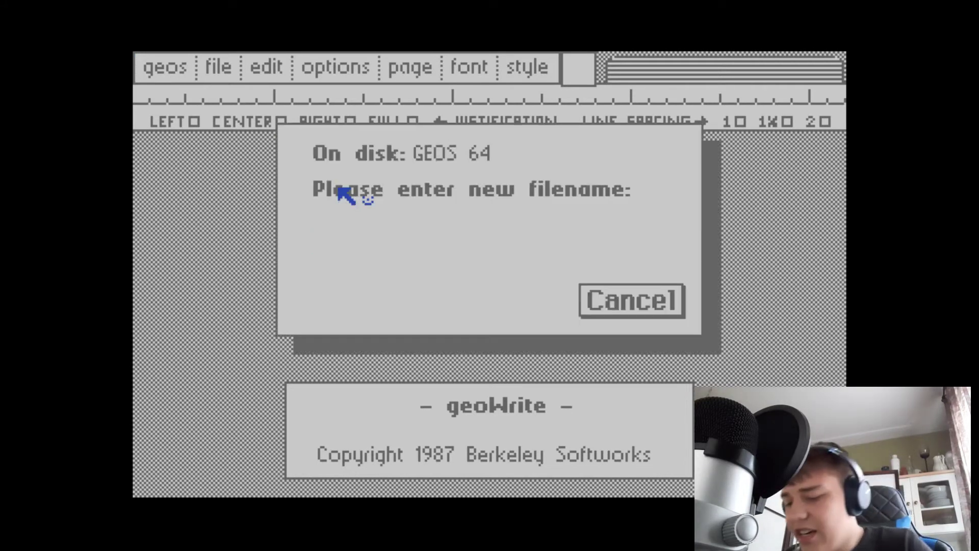
- Confirm 'Test' as the filename of the new geoWrite document
key("Return")
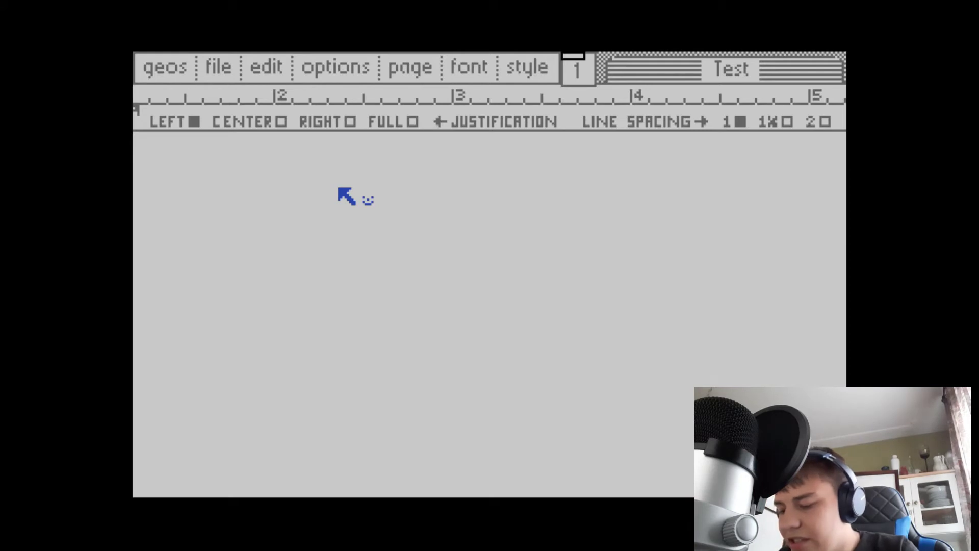
- Type the line 'fgjkhfdiutghfdovnuoiuyfdhgodhgoidhgod', then select it and set it to centre justification
type("fgjkhfdiutghfdovnuoiuyfdh")
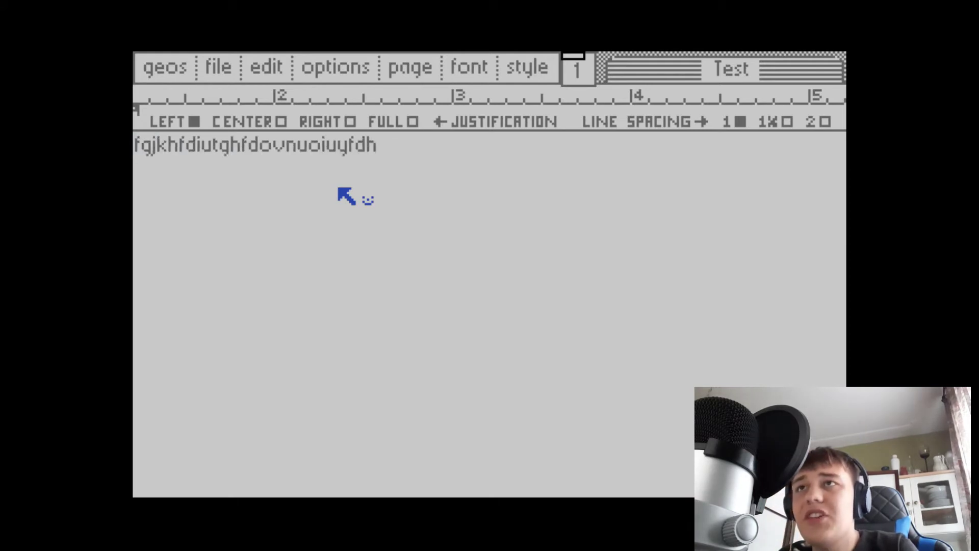
type("godhgoidhgod")
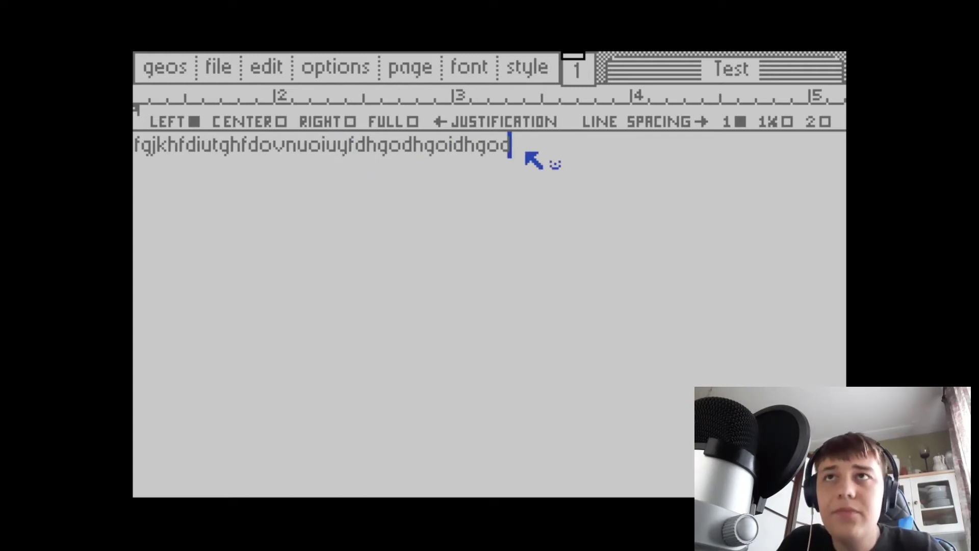
left_click_drag(522, 154, 136, 153)
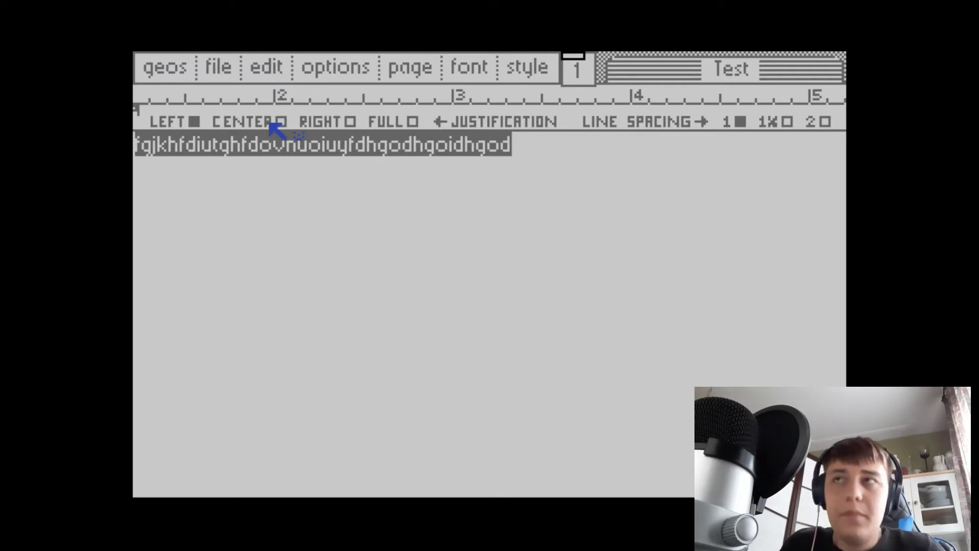
left_click(287, 123)
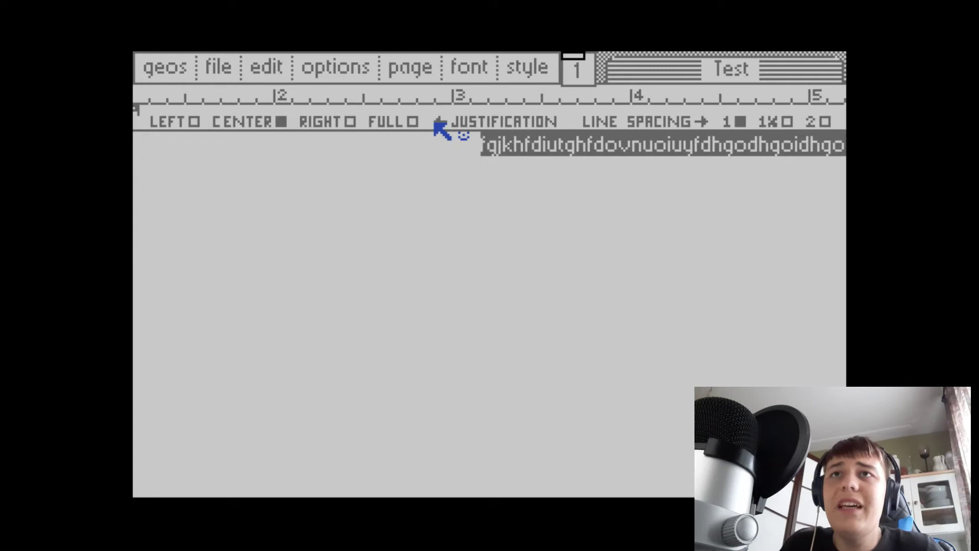
mouse_move(844, 125)
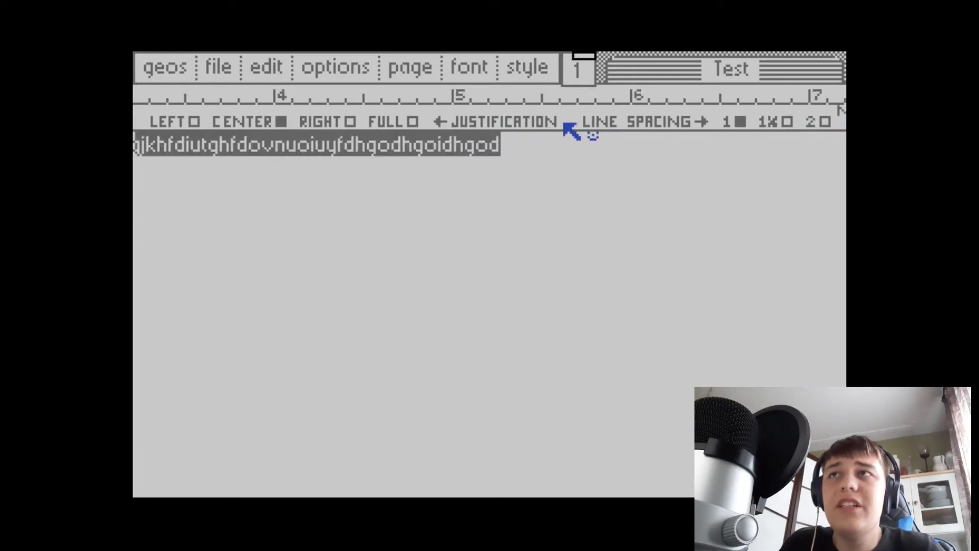
mouse_move(133, 125)
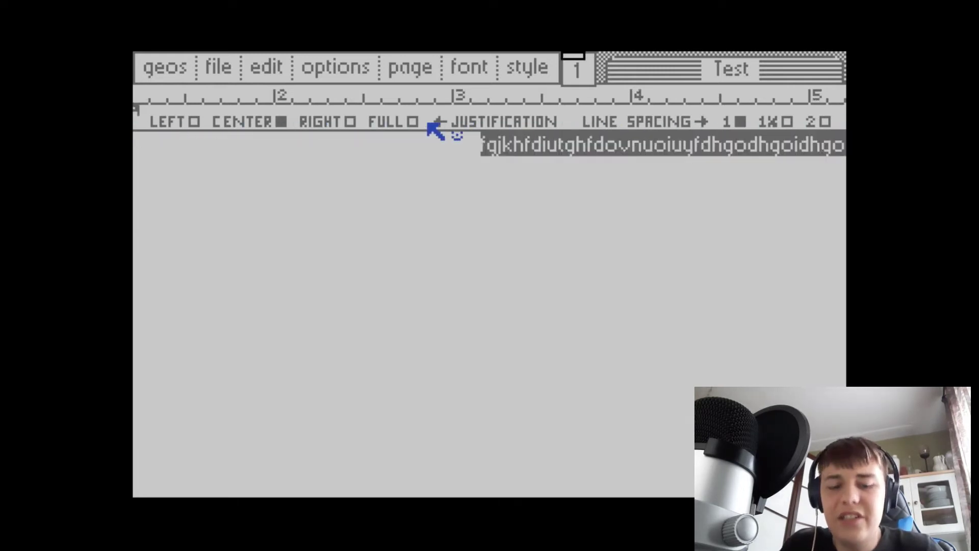
left_click(359, 65)
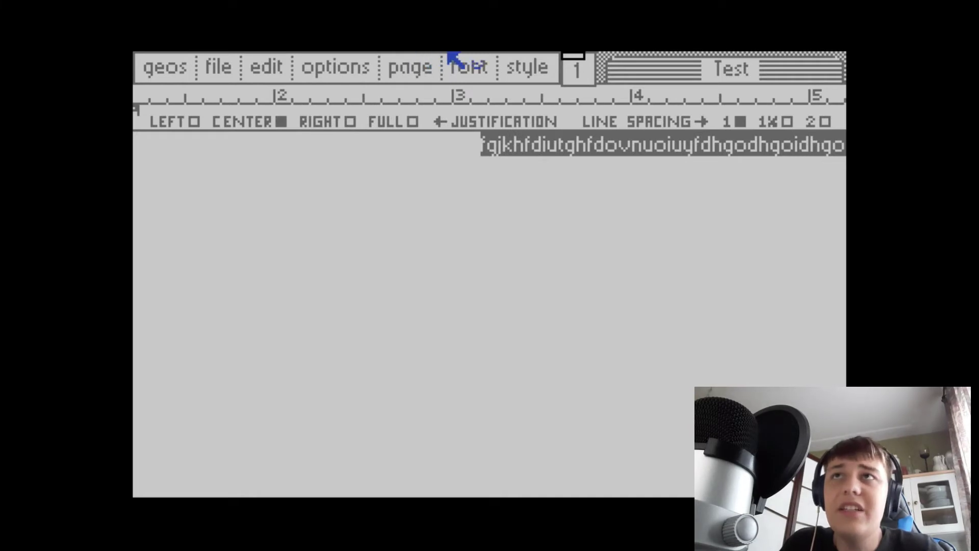
- Set the selected text to Roma 24 point, after briefly trying Commodore 10 point
left_click(462, 63)
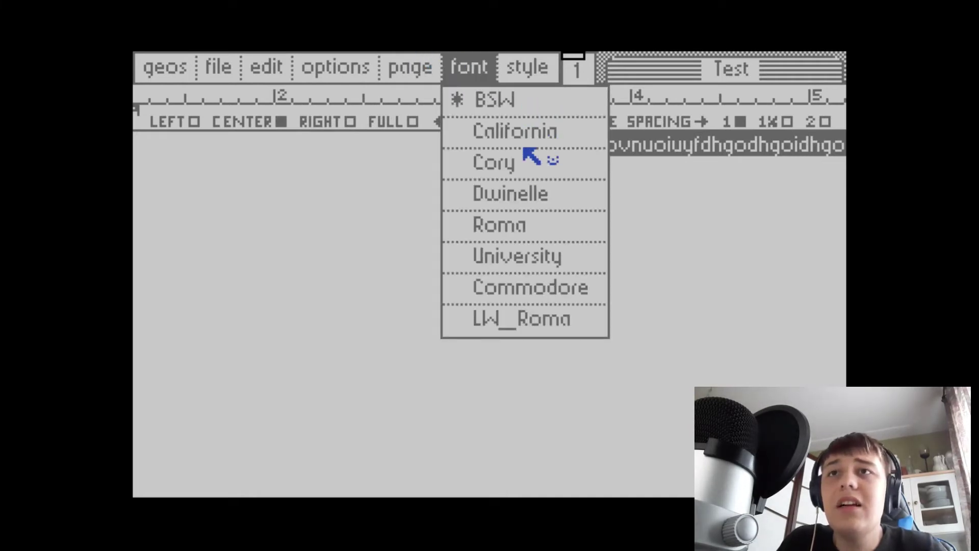
left_click(524, 293)
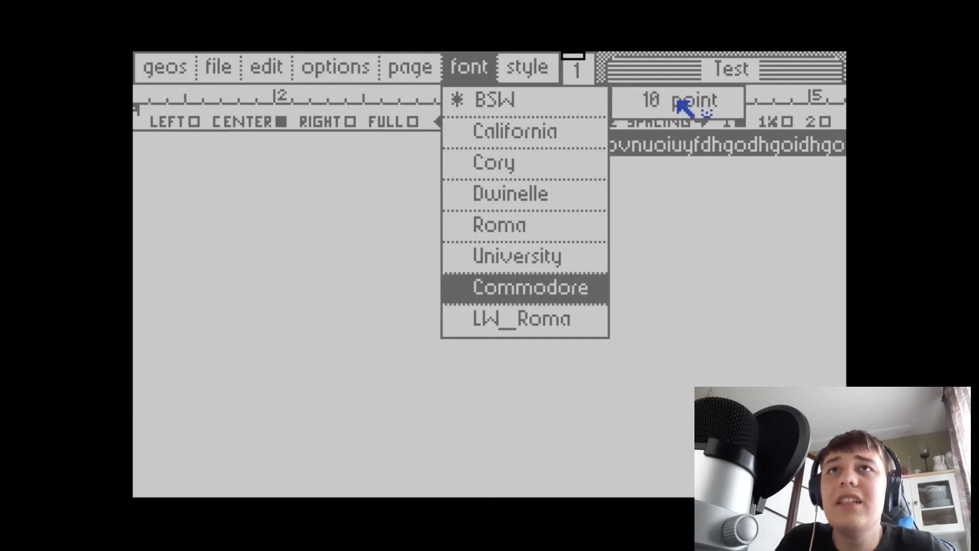
left_click(678, 101)
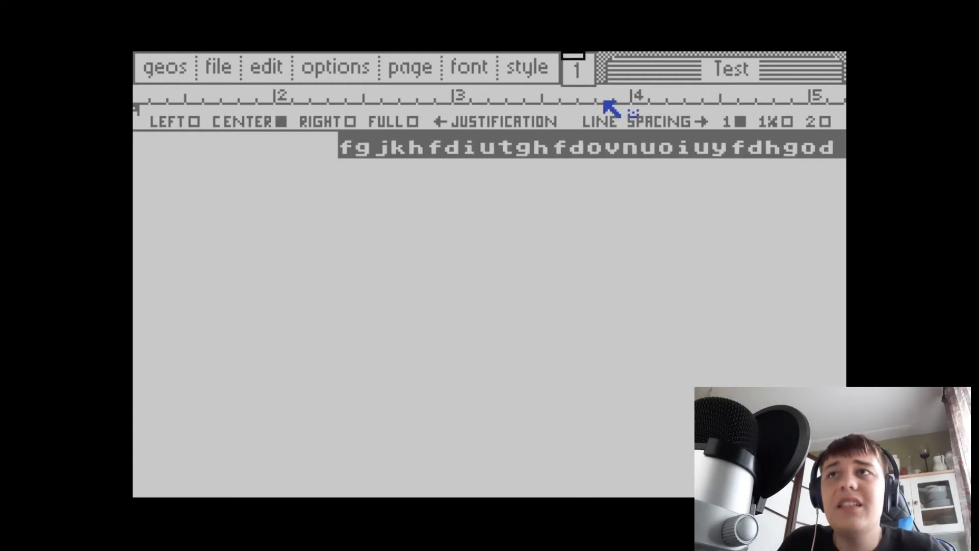
mouse_move(844, 107)
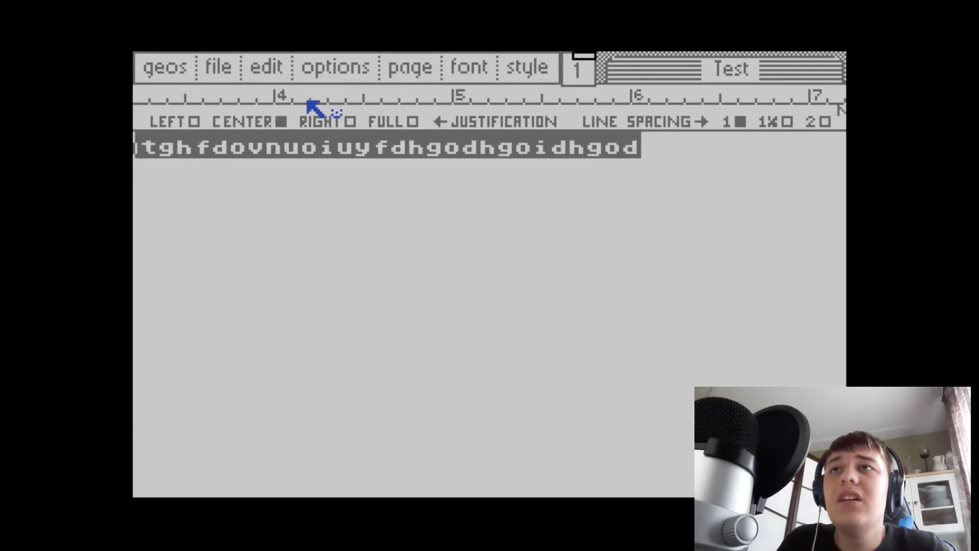
mouse_move(155, 106)
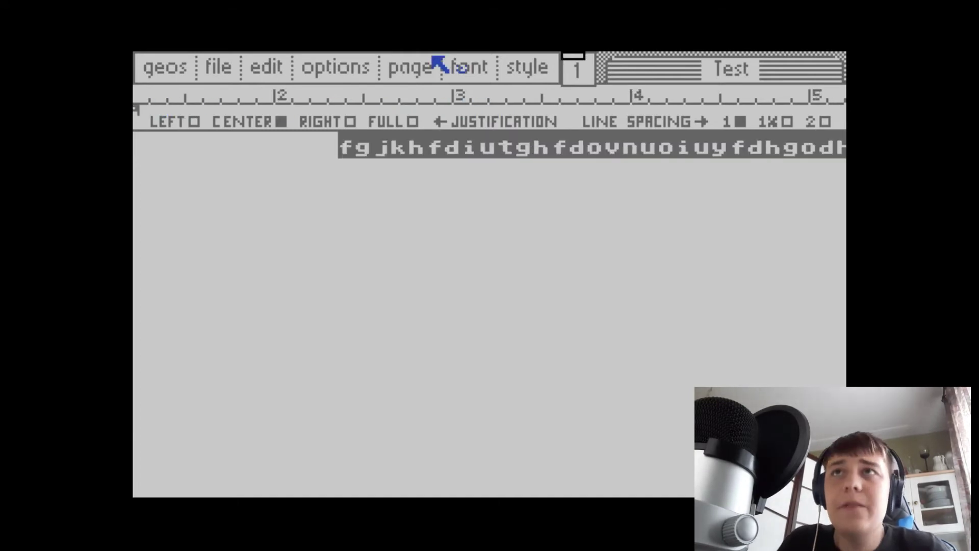
left_click(463, 63)
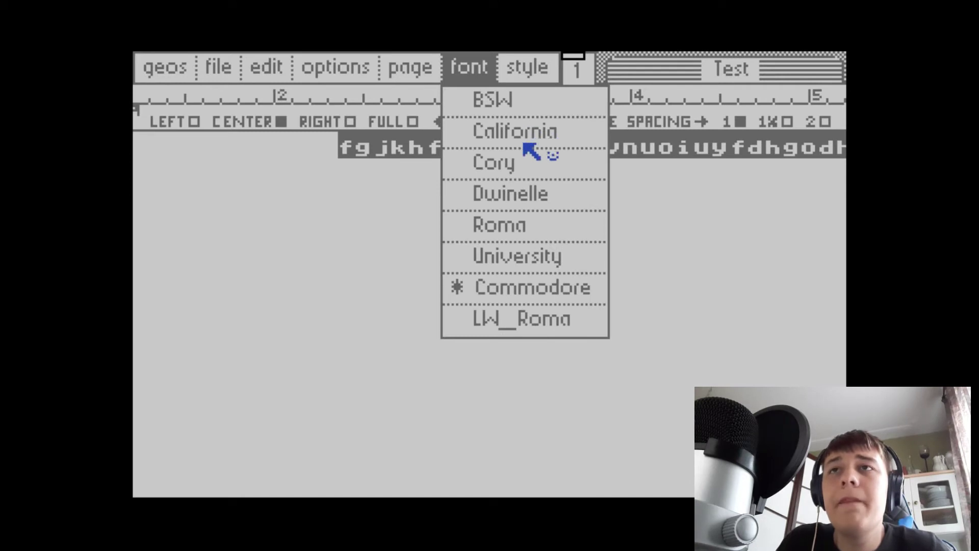
left_click(530, 227)
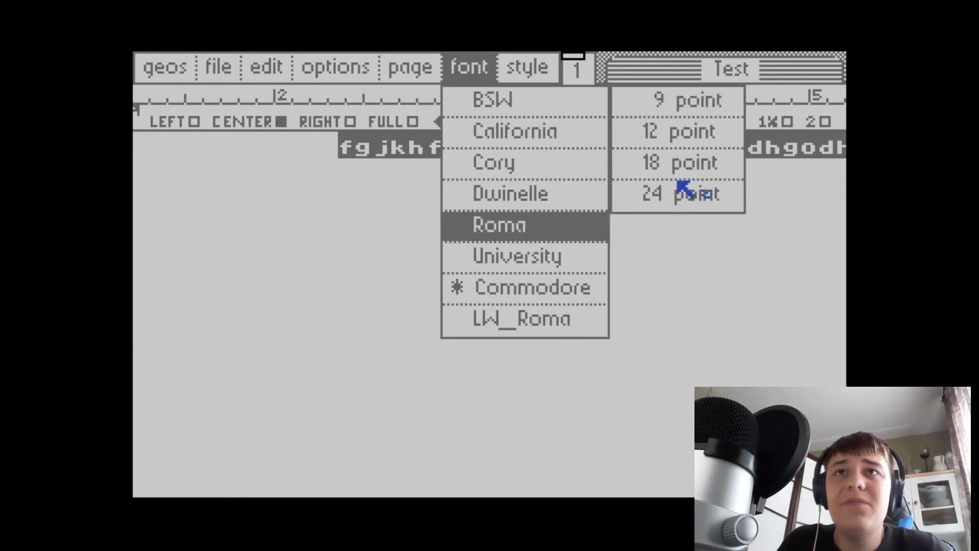
left_click(678, 201)
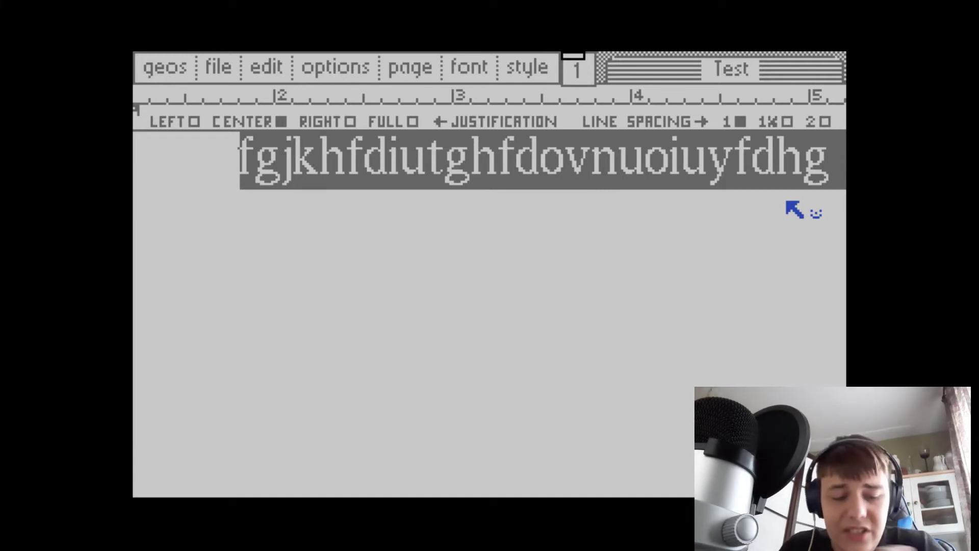
mouse_move(846, 208)
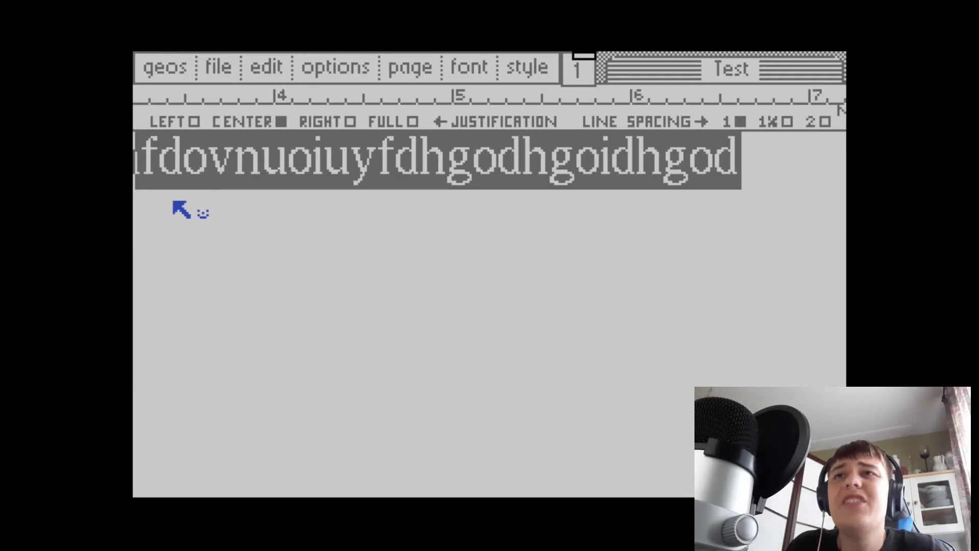
mouse_move(136, 208)
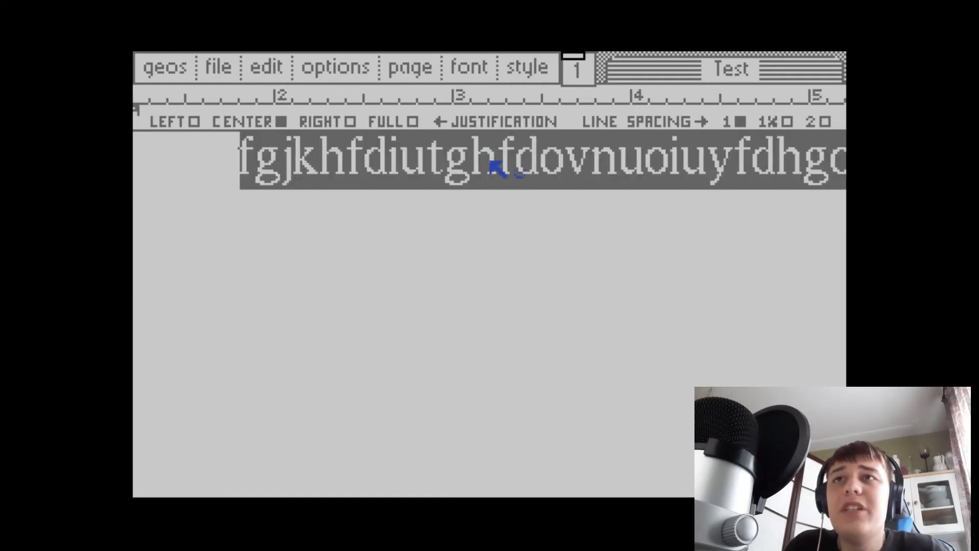
- Apply the outline style to the selected Roma 24 point line
left_click(501, 73)
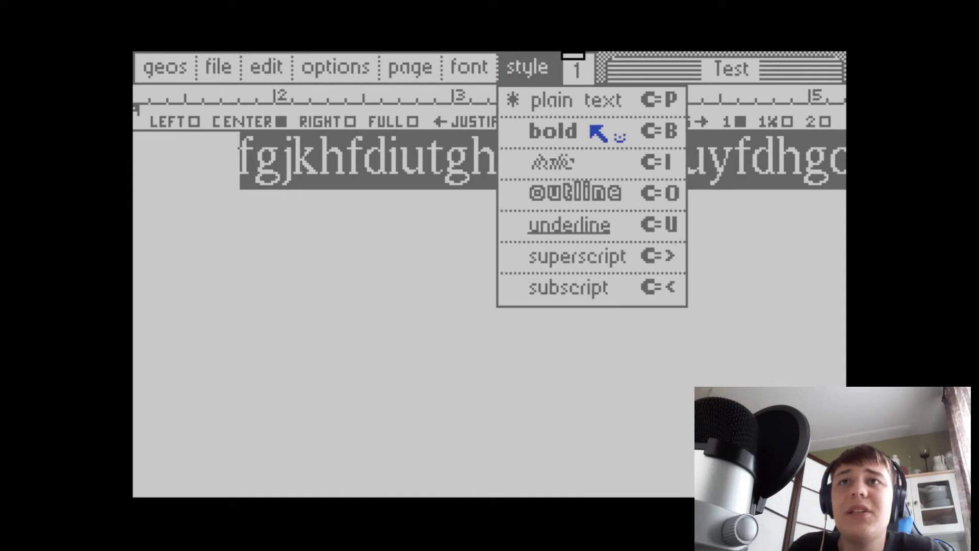
left_click(593, 186)
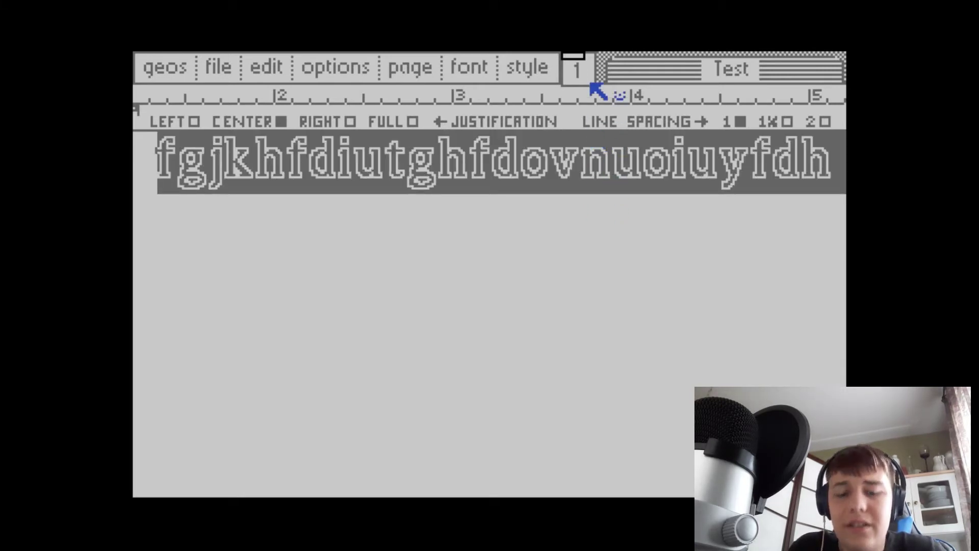
left_click(469, 66)
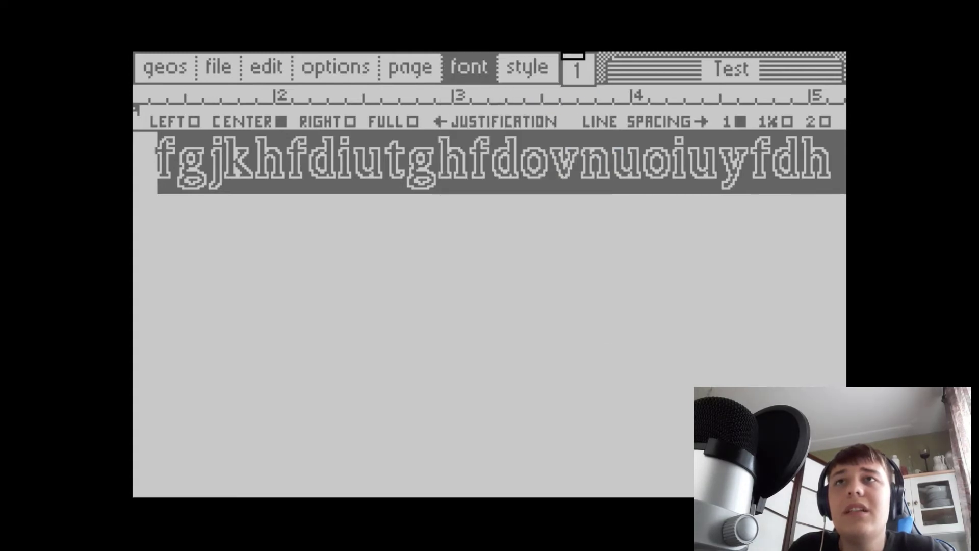
left_click(552, 64)
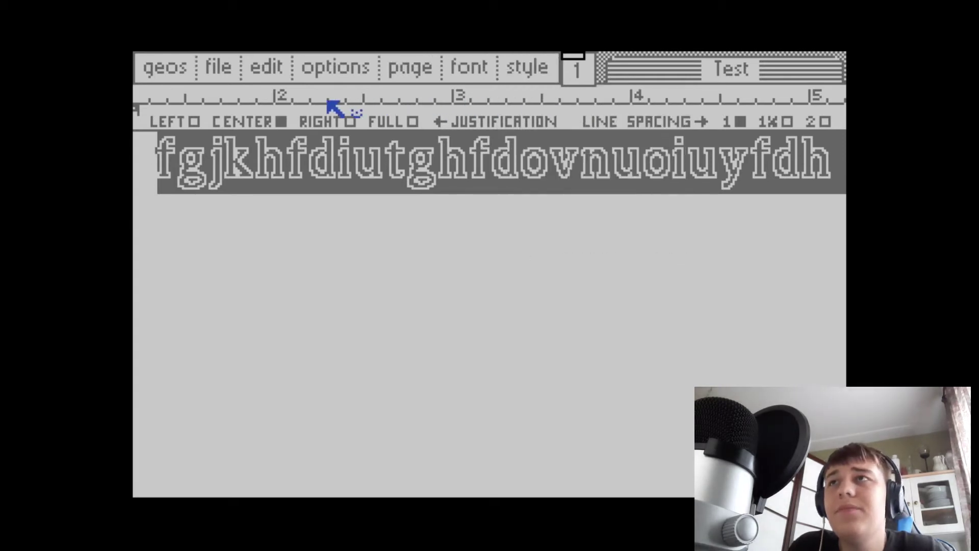
left_click(232, 56)
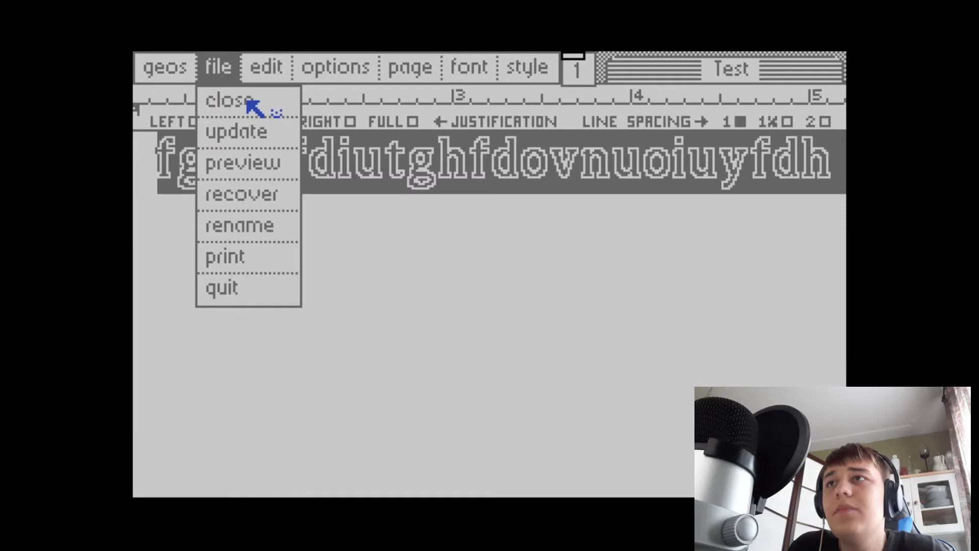
left_click(253, 169)
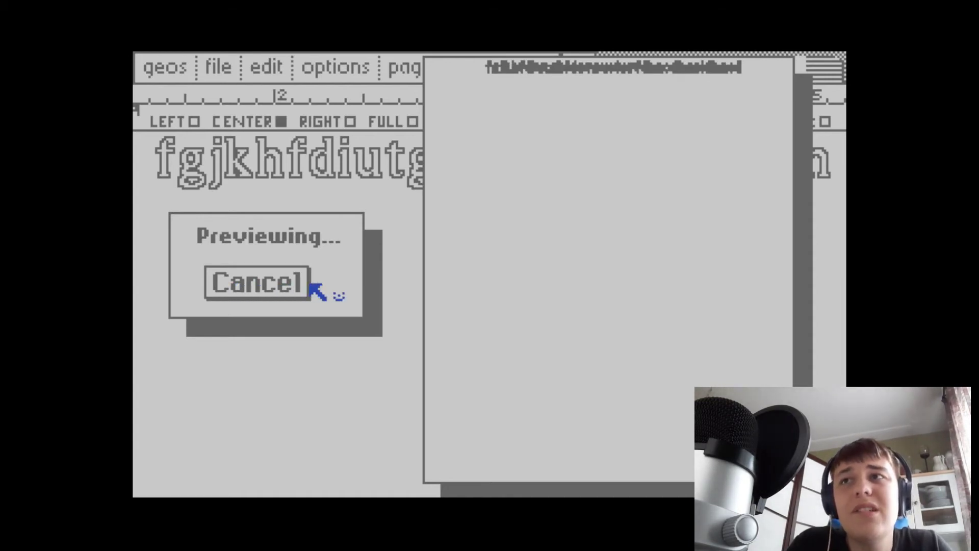
left_click(261, 285)
left_click(251, 392)
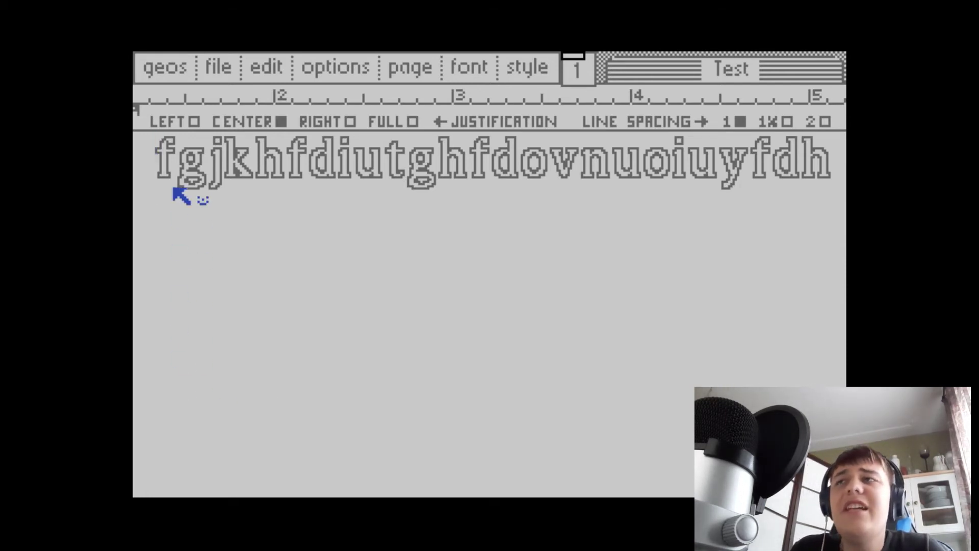
- Quit geoWrite and page through the GEOS 64 disk's file list
left_click(179, 79)
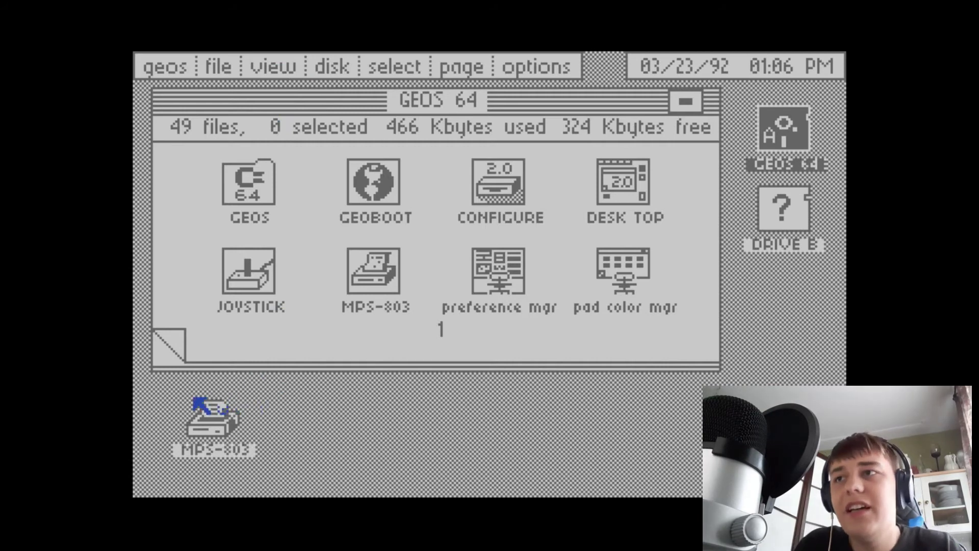
left_click(173, 352)
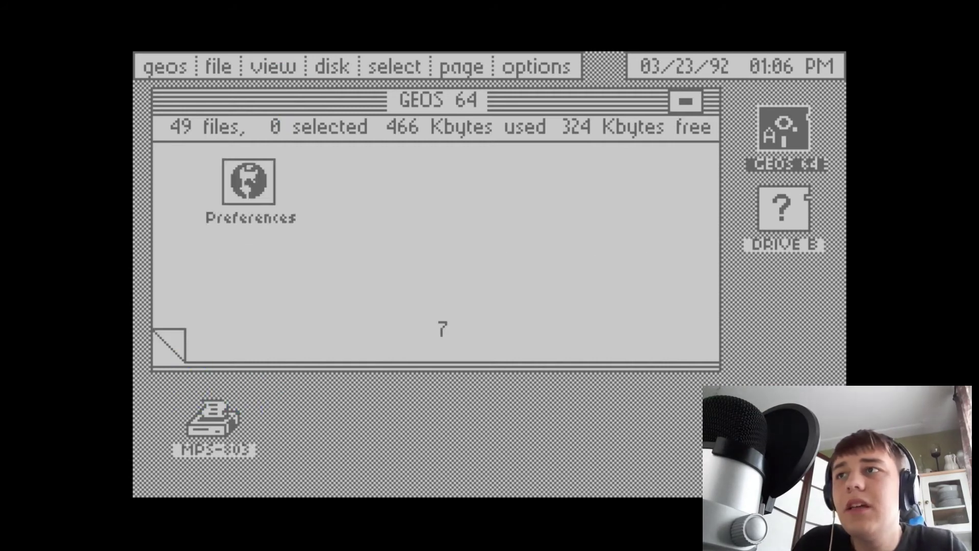
left_click(176, 355)
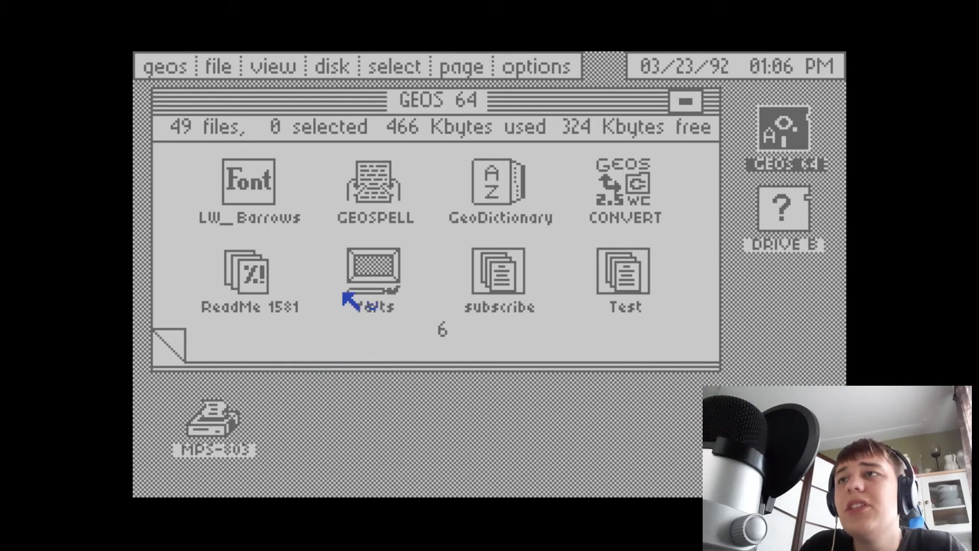
key("2")
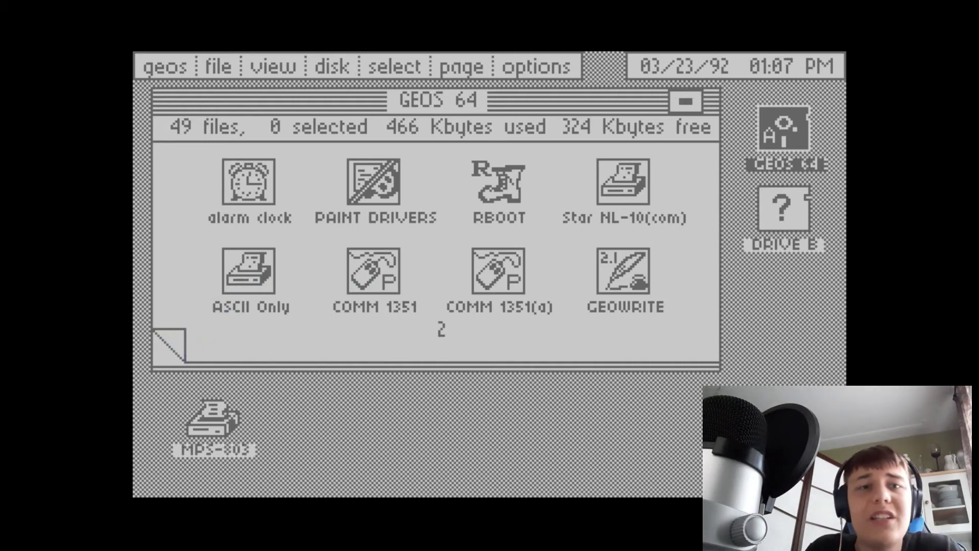
left_click(166, 344)
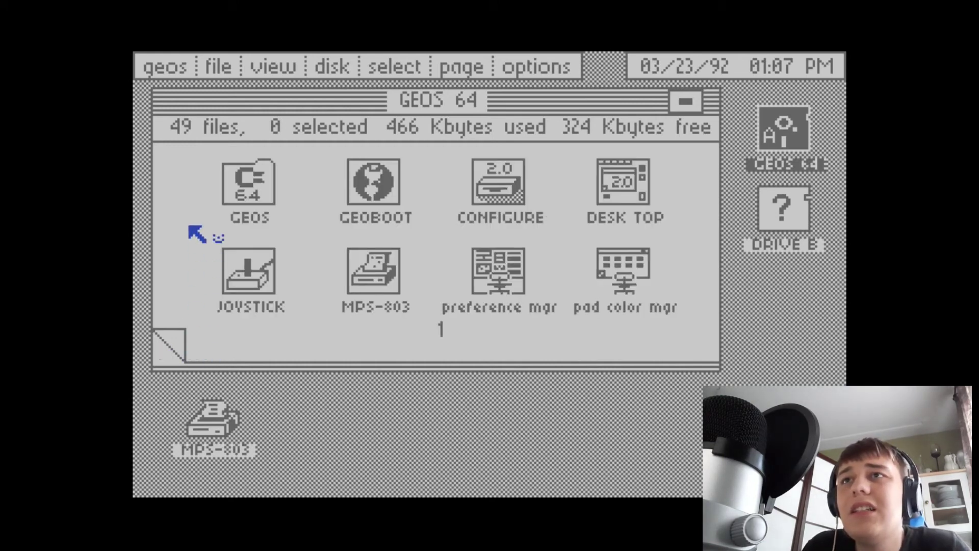
- Go to page 3 of the disk window and launch GEOPAINT
double_click(176, 336)
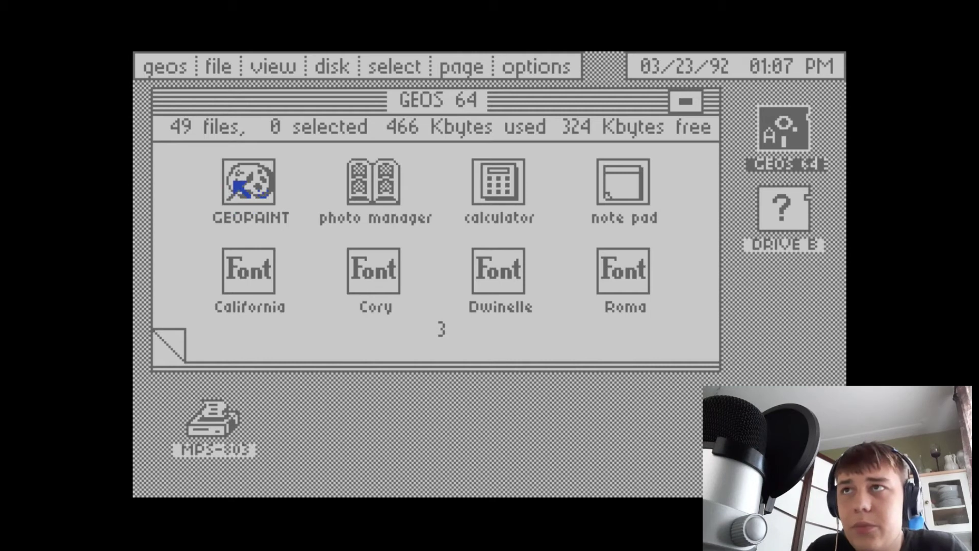
left_click(232, 182)
double_click(233, 182)
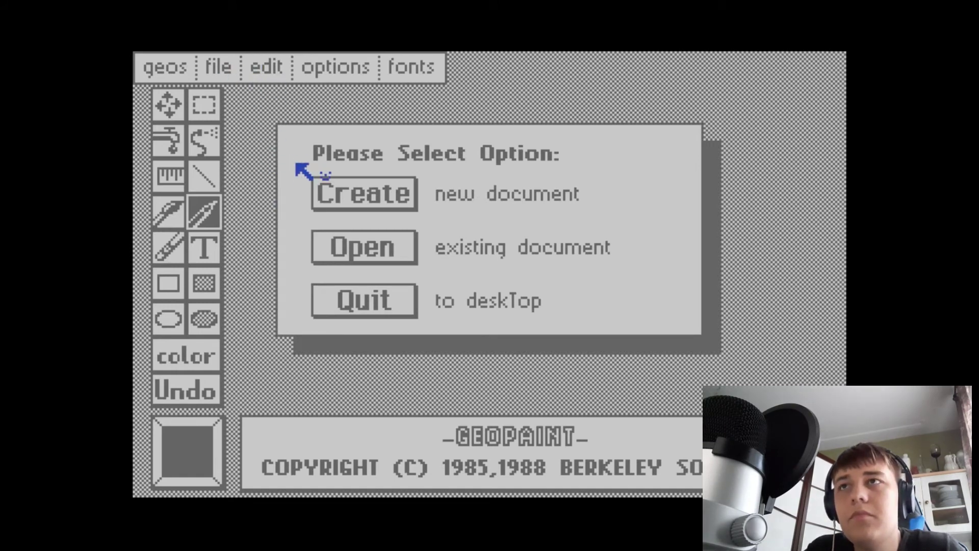
- Create a new geoPaint document named 'qwertyuiop'
left_click(321, 186)
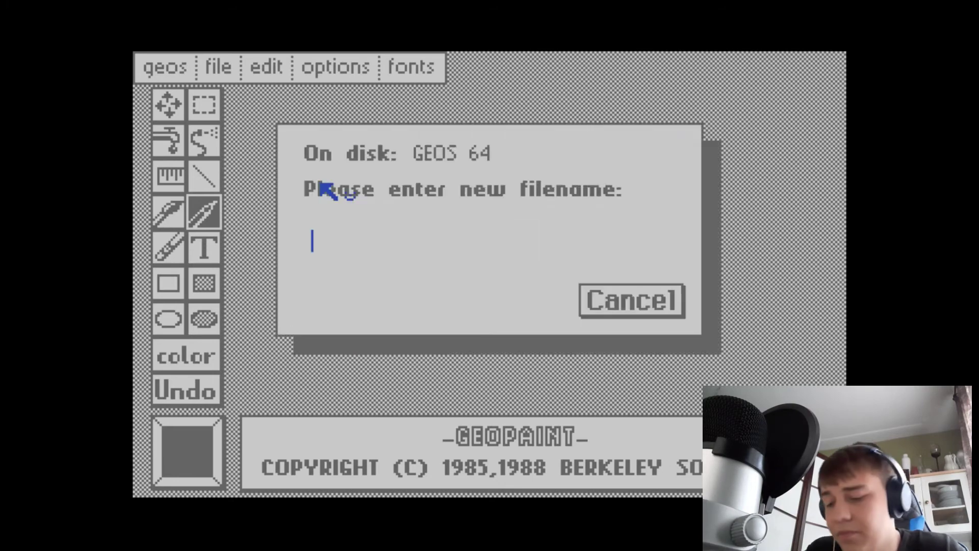
type("qw")
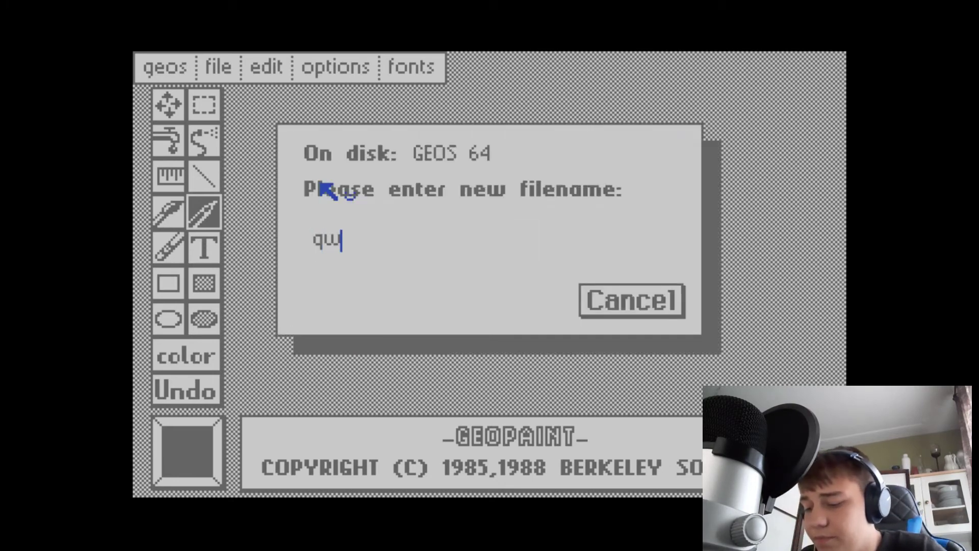
type("ertyui")
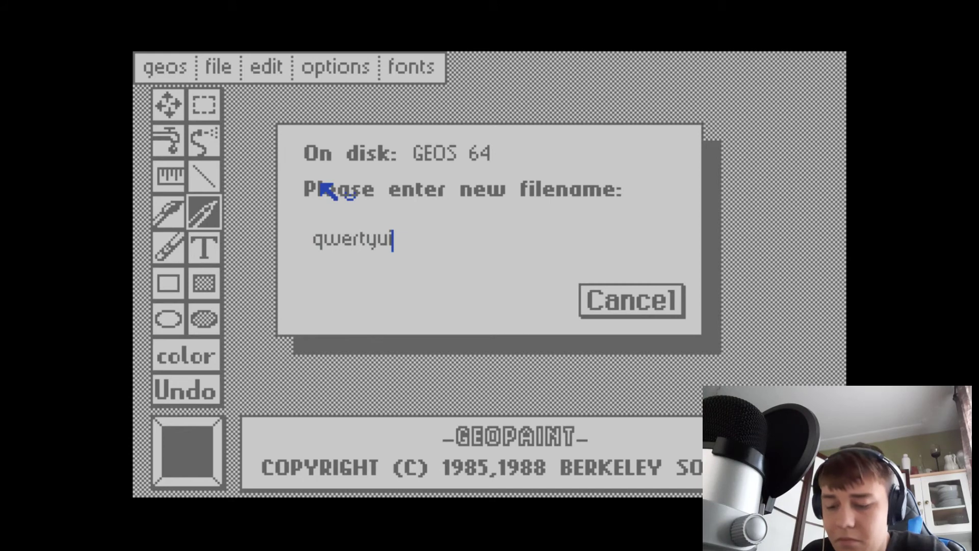
type("op")
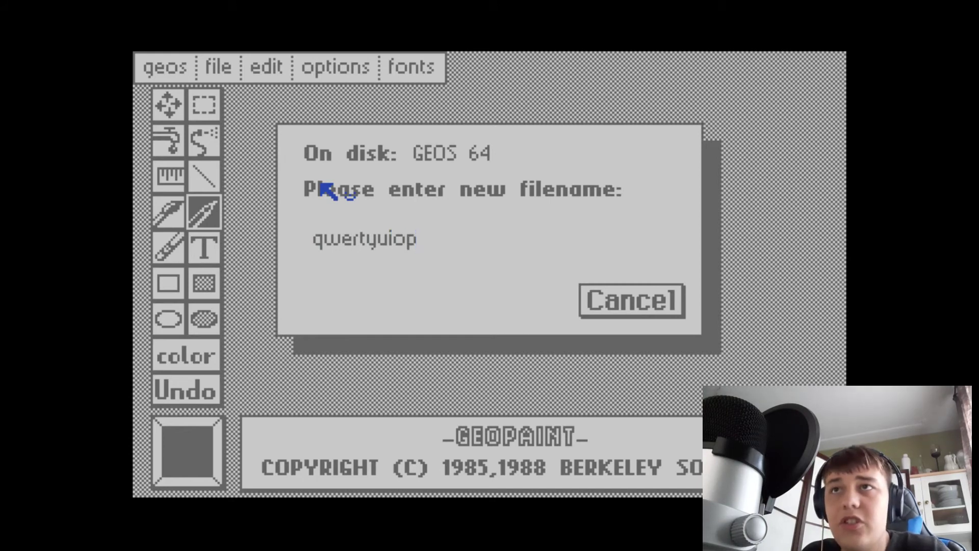
key("Return")
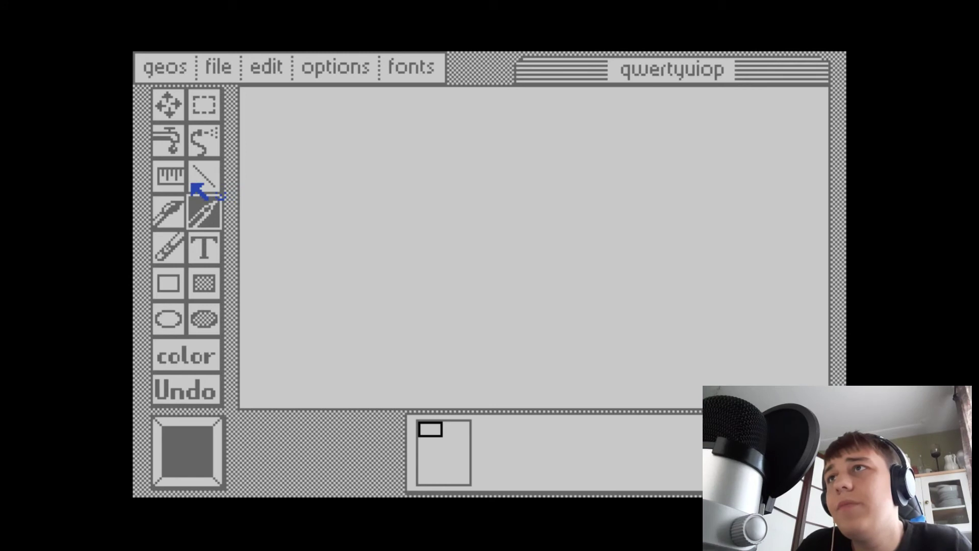
- Draw a horizontal stroke and a vertical line meeting at its end to form an L
left_click(168, 104)
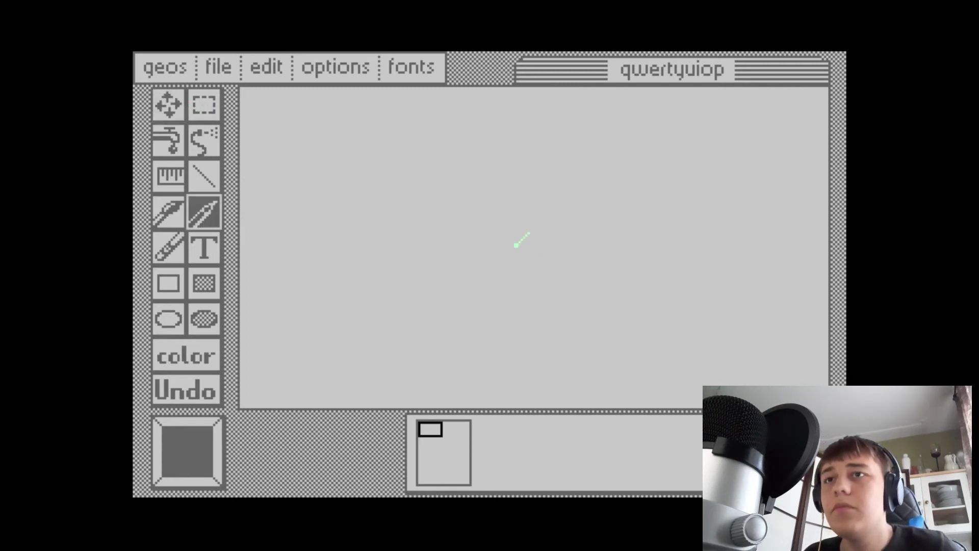
left_click(204, 212)
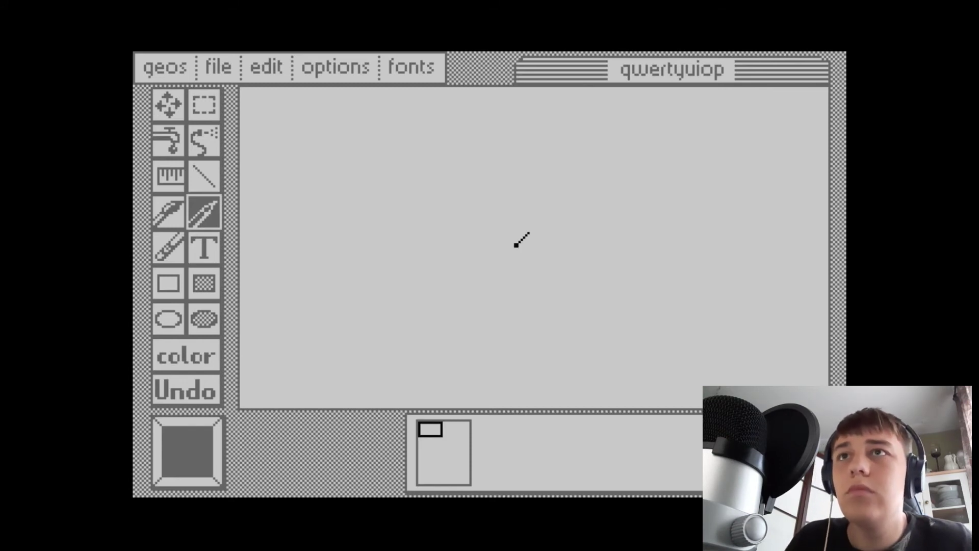
left_click_drag(516, 245, 356, 246)
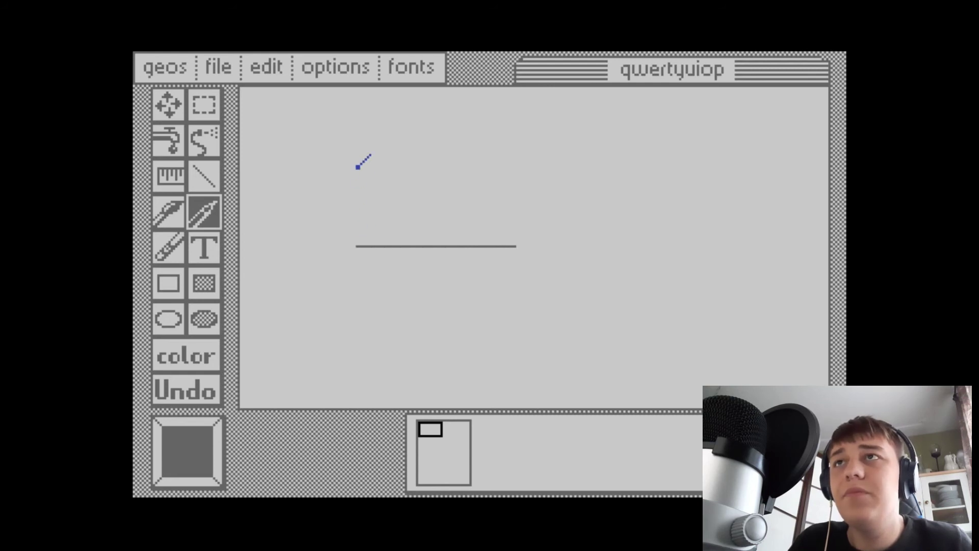
left_click_drag(357, 168, 357, 243)
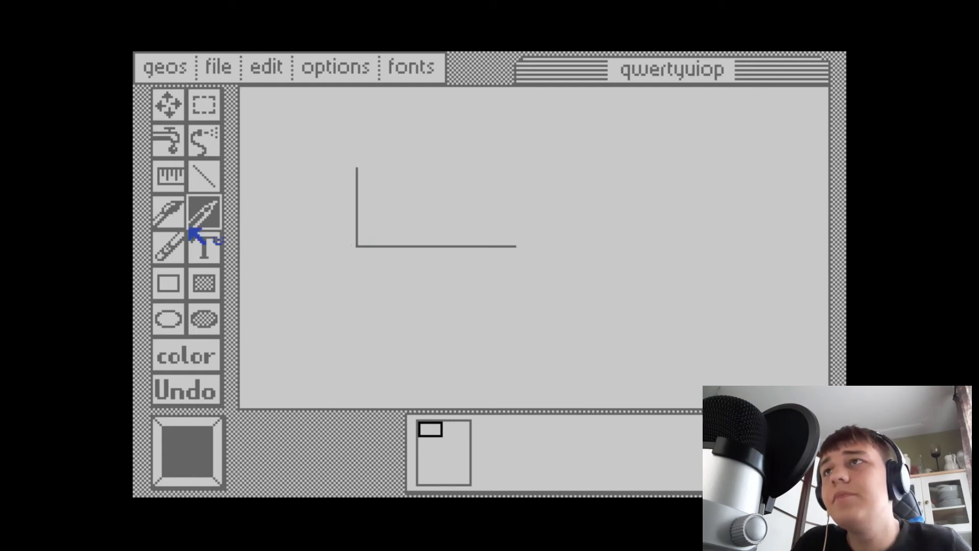
- Draw a large hollow square overlapping the line
left_click(174, 150)
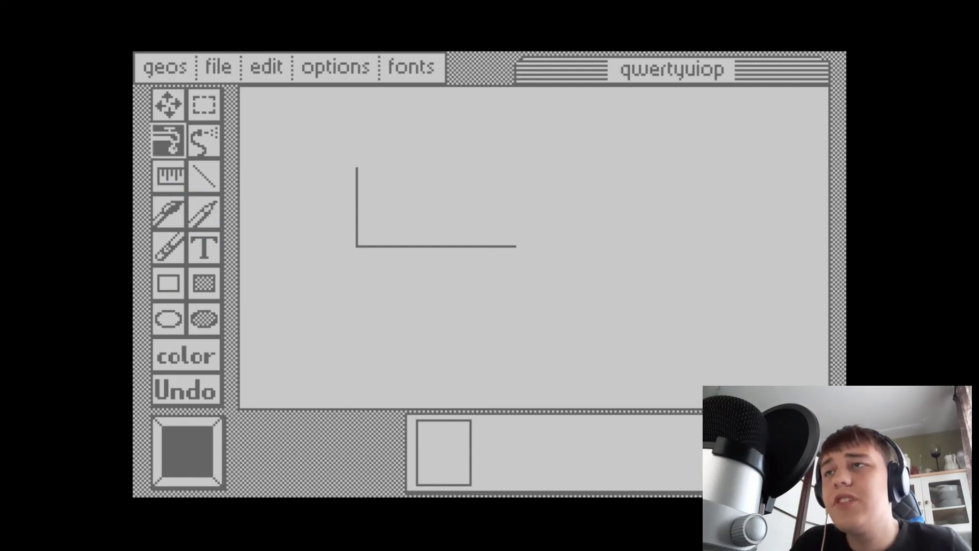
left_click(170, 288)
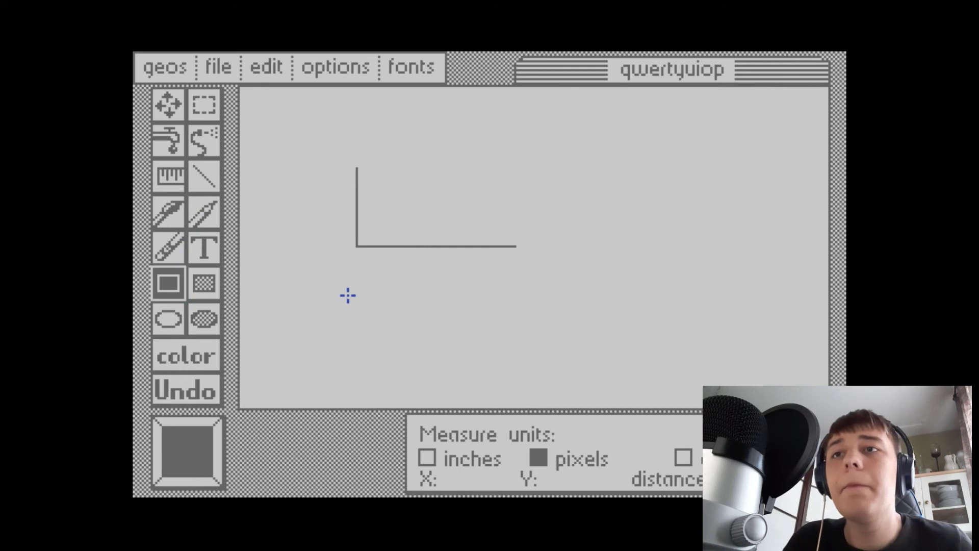
left_click(587, 296)
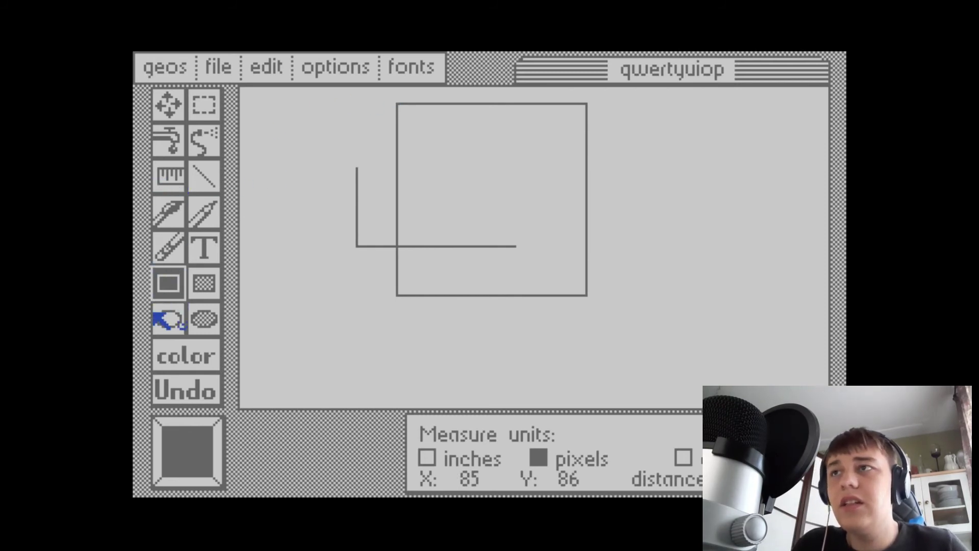
- Draw a circle overlapping the square
left_click(174, 314)
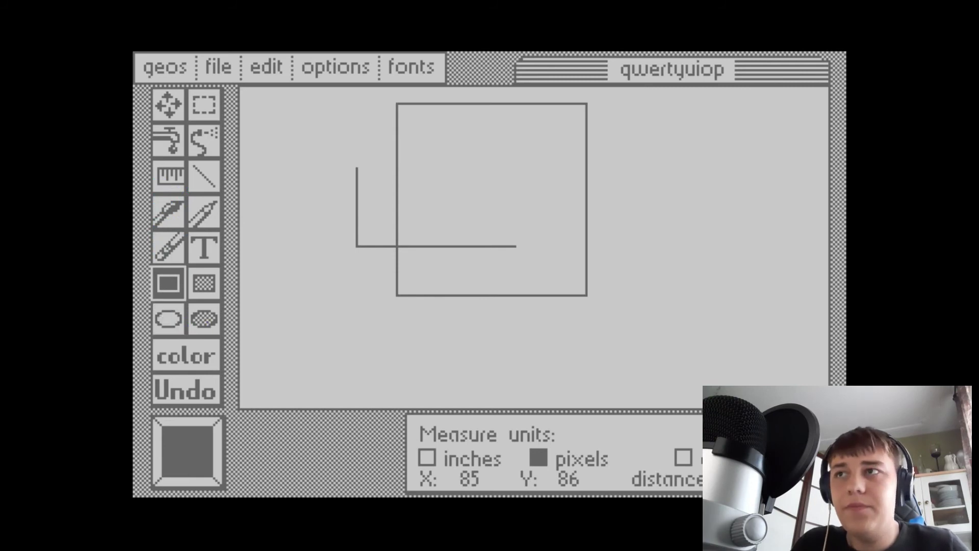
left_click(413, 320)
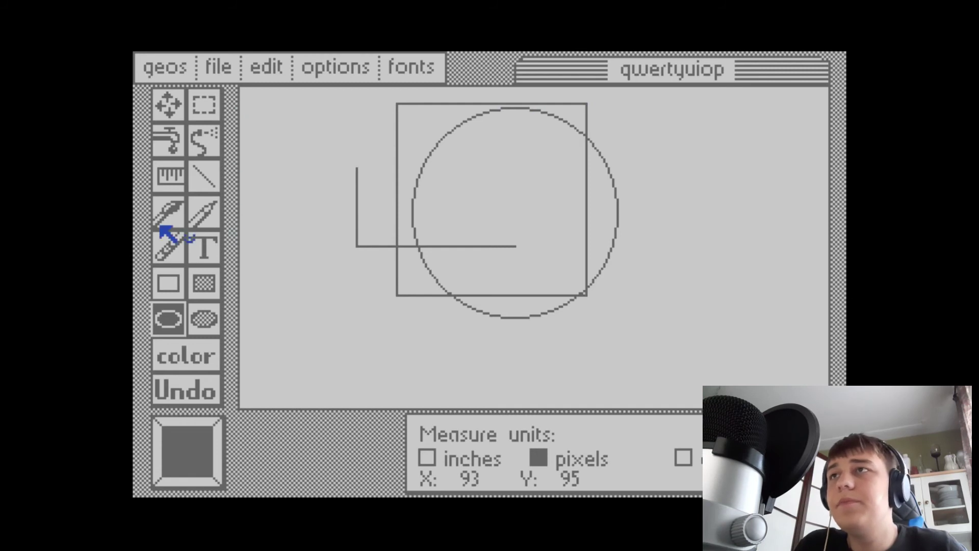
left_click(161, 134)
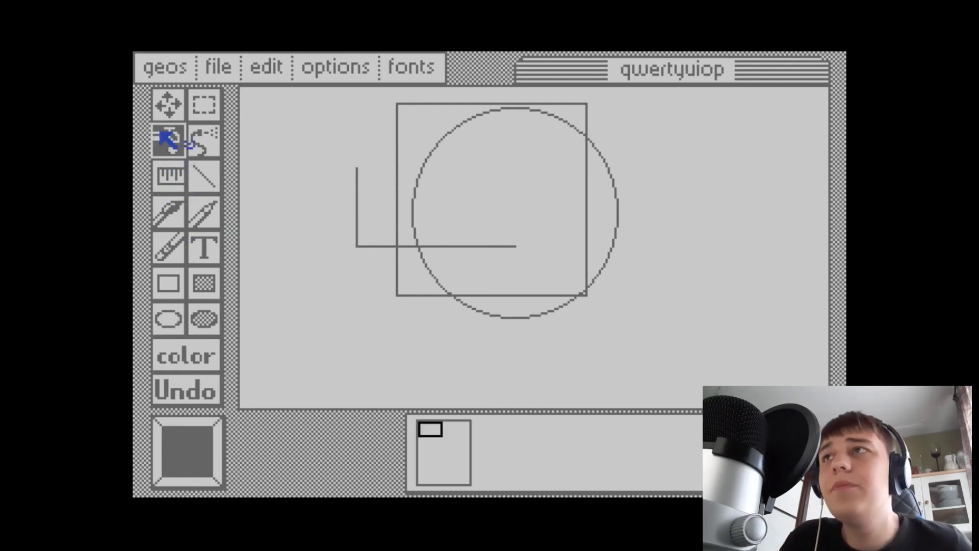
left_click(212, 133)
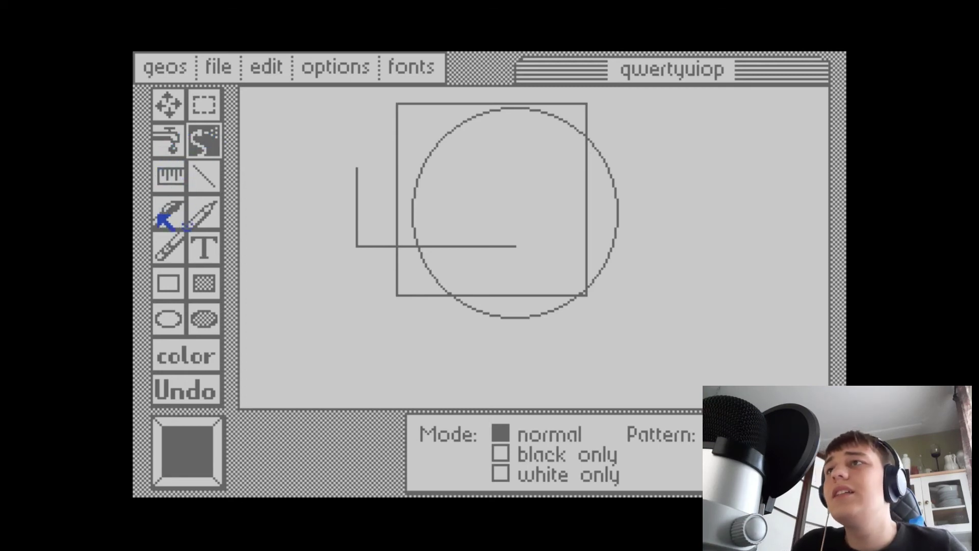
- Flood-fill the circle's central overlap area green
left_click(186, 355)
left_click(179, 139)
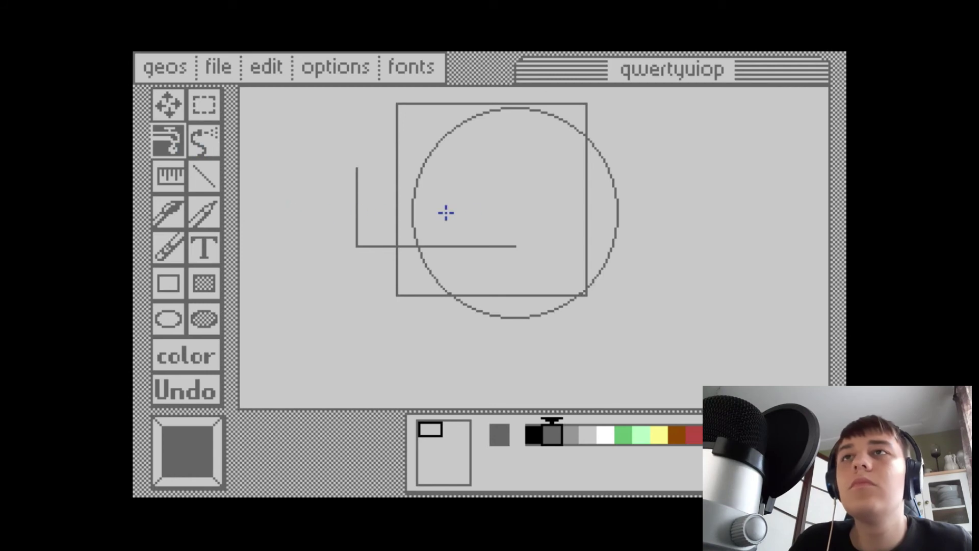
left_click(546, 212)
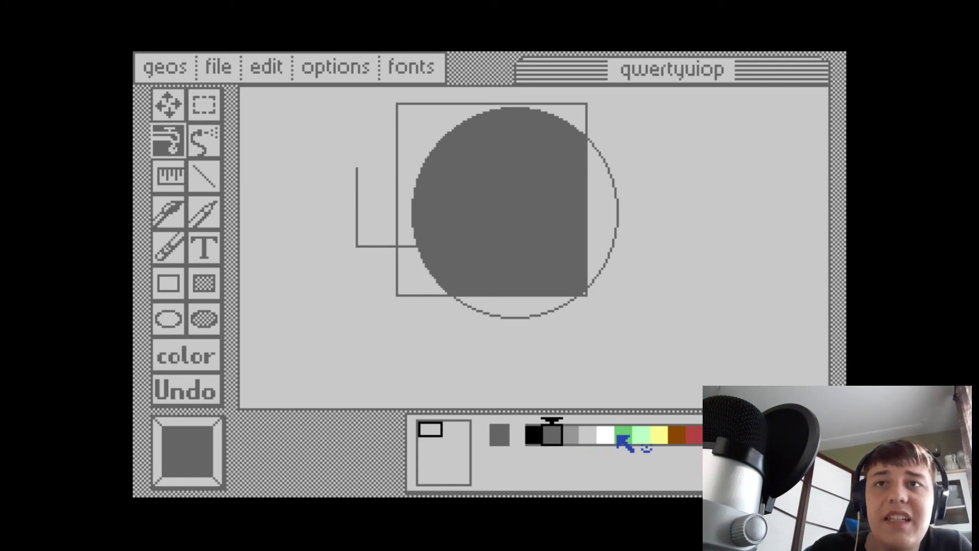
left_click(623, 435)
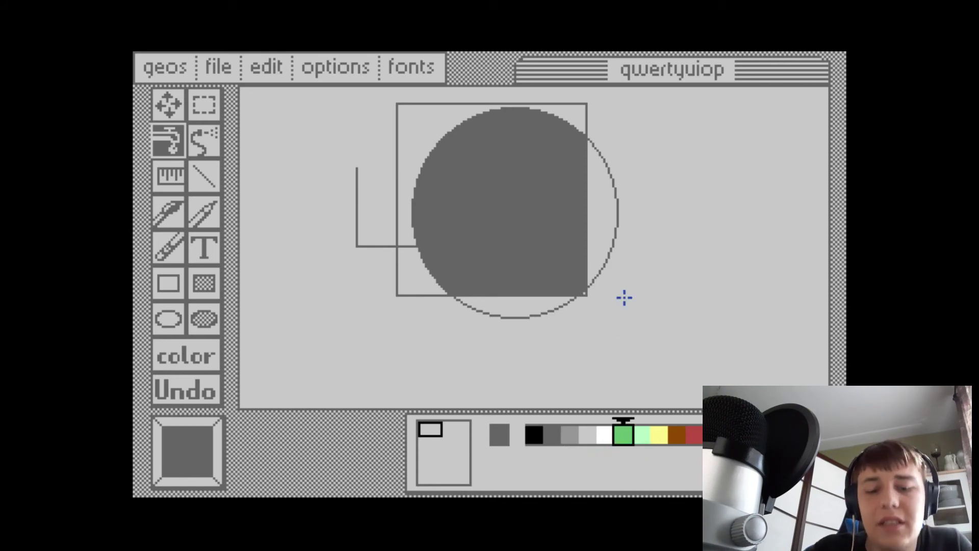
left_click(579, 257)
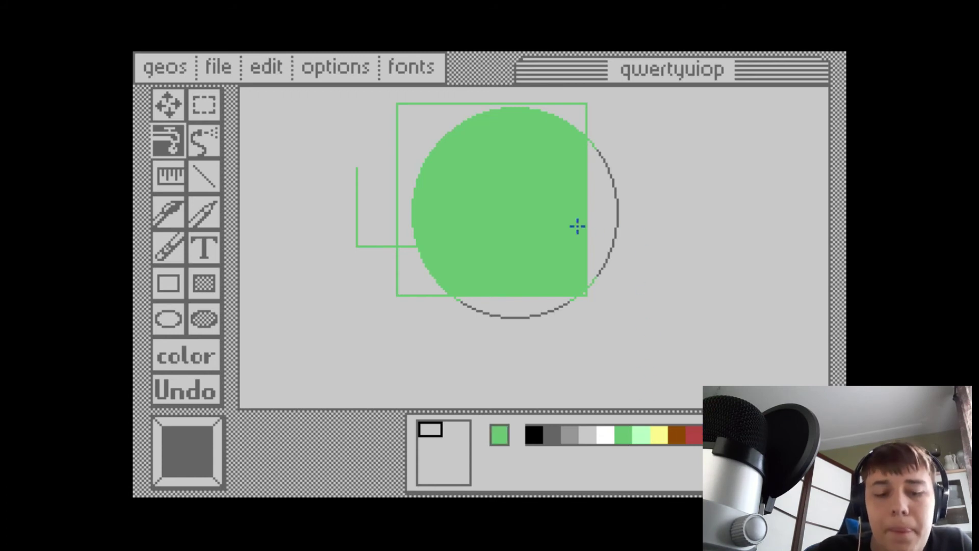
- Fill the right crescent blue, the bottom segment brown and the square's lower-left corner magenta
left_click(593, 226)
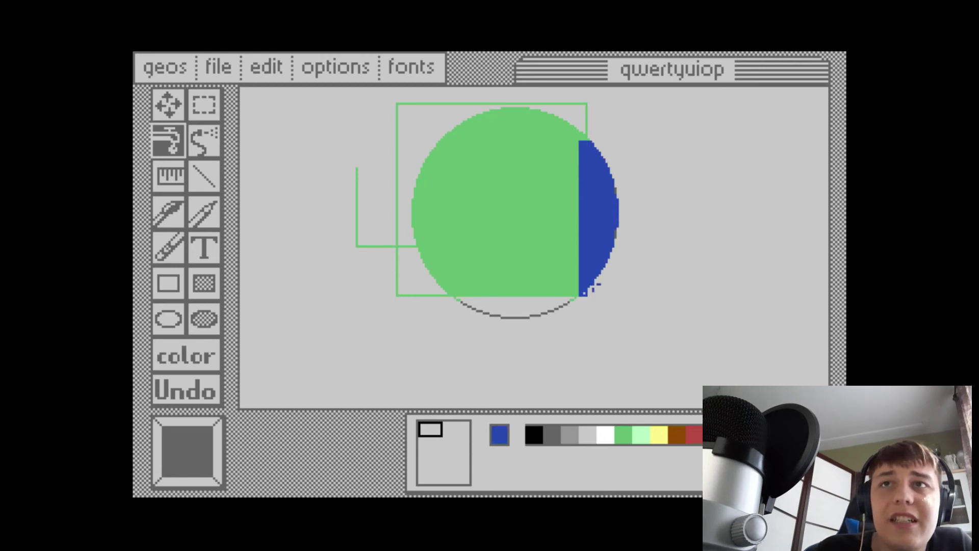
left_click(678, 435)
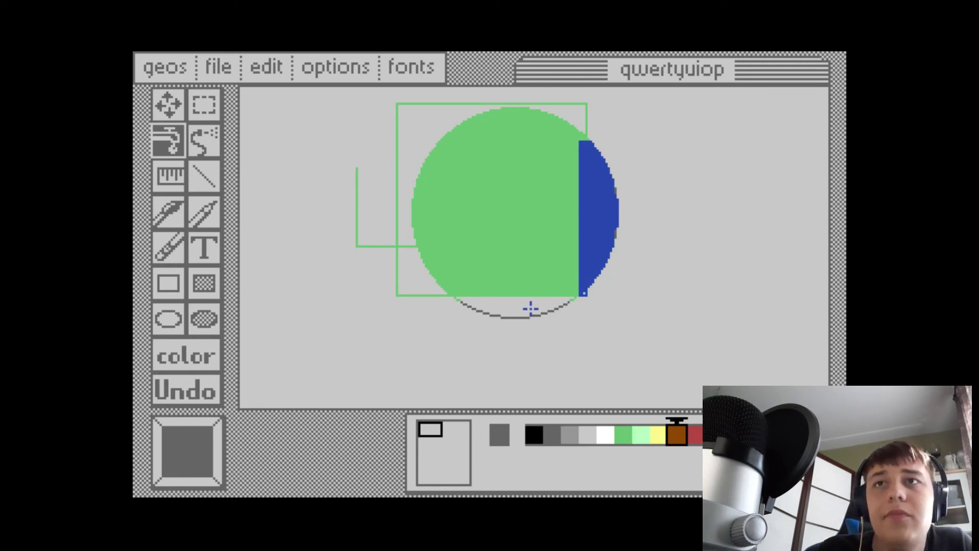
left_click(531, 297)
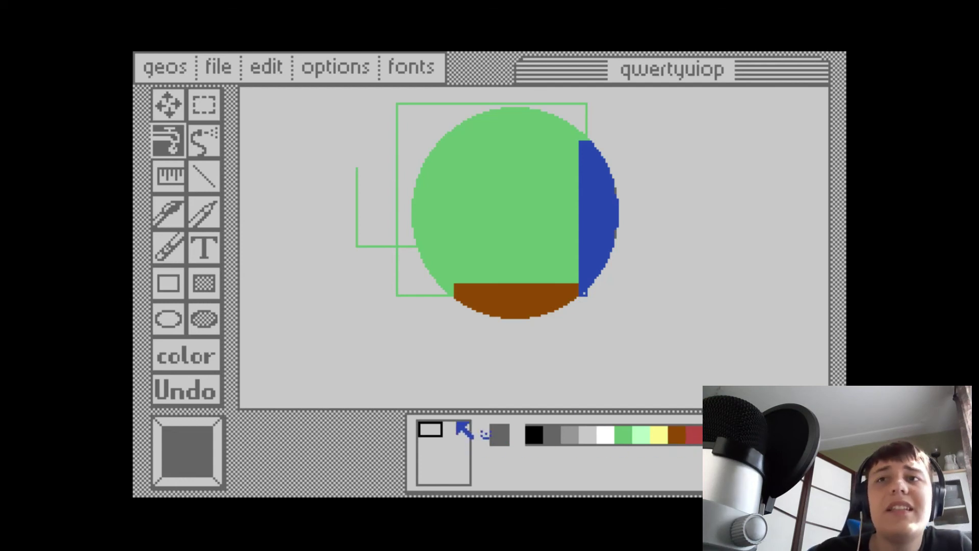
left_click(417, 276)
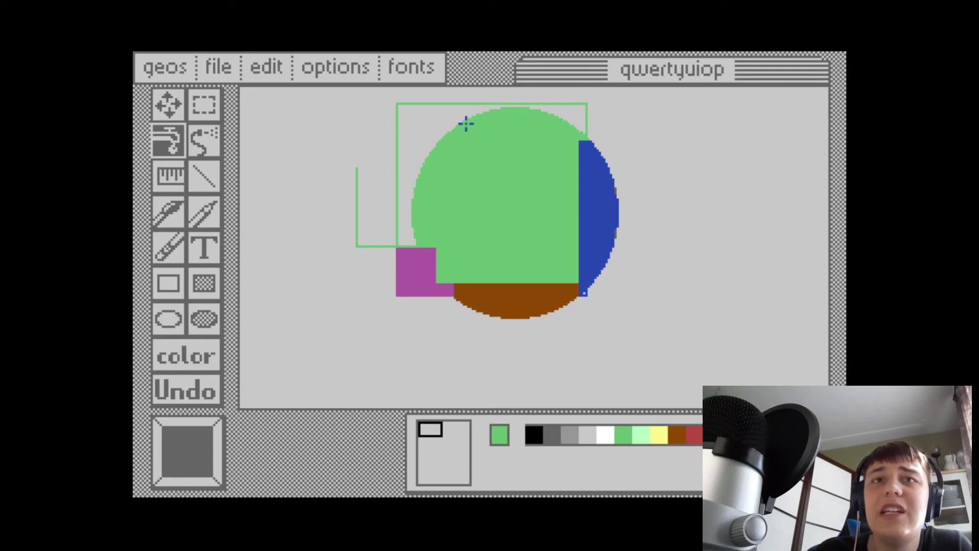
- Fill the square's remaining upper-left area cyan and the surrounding background yellow
left_click(437, 123)
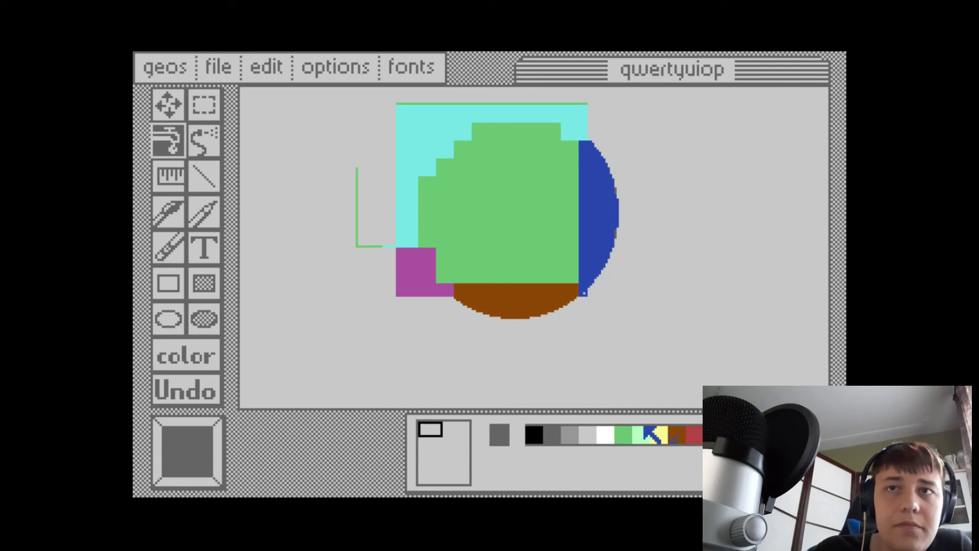
left_click(659, 434)
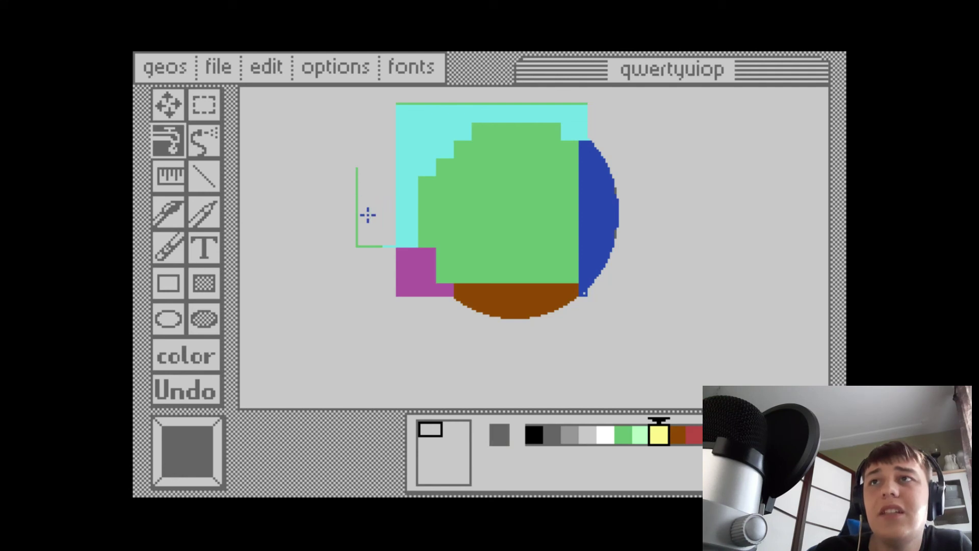
left_click(367, 214)
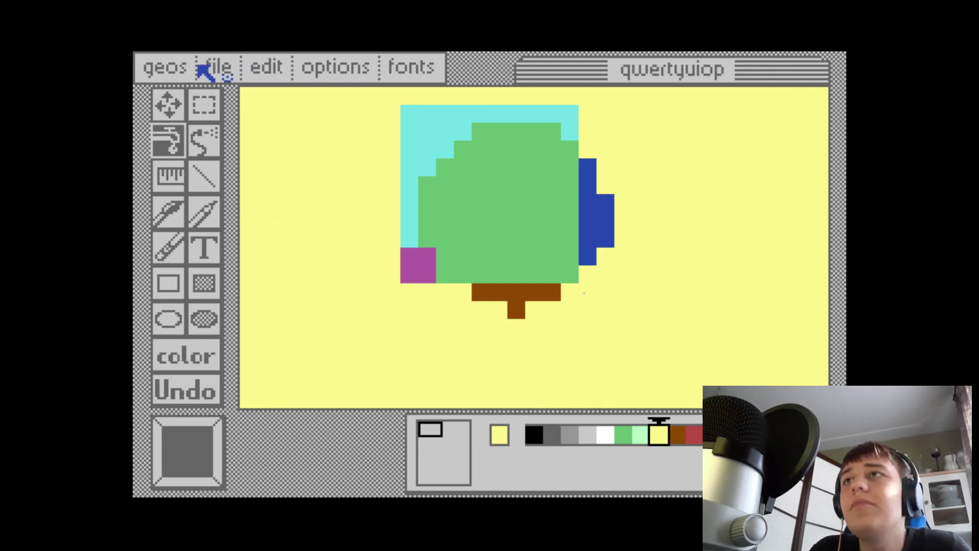
left_click(179, 69)
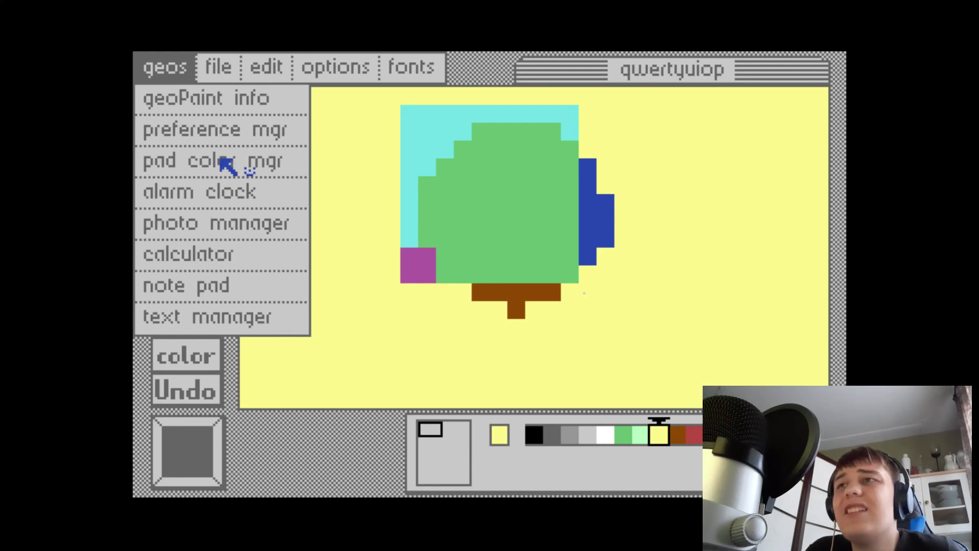
left_click(221, 253)
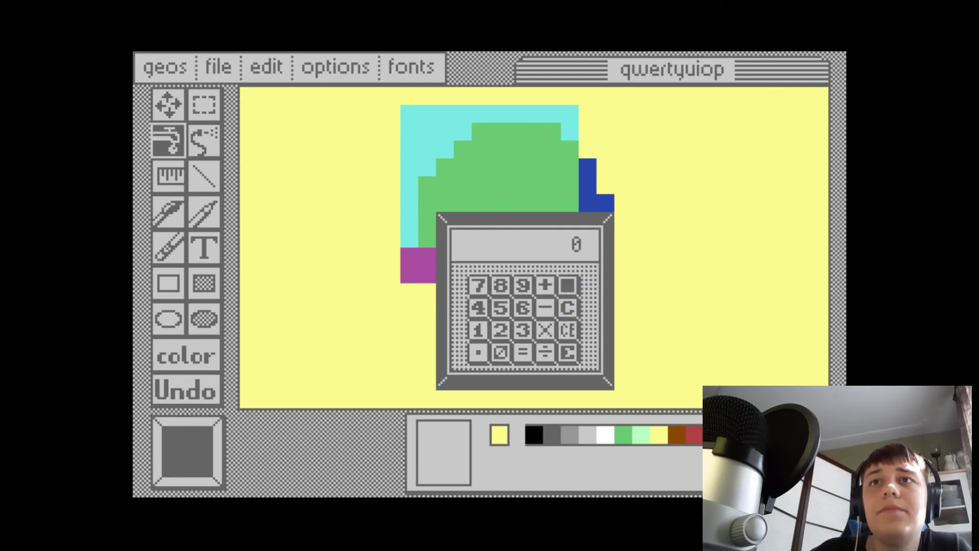
left_click(567, 290)
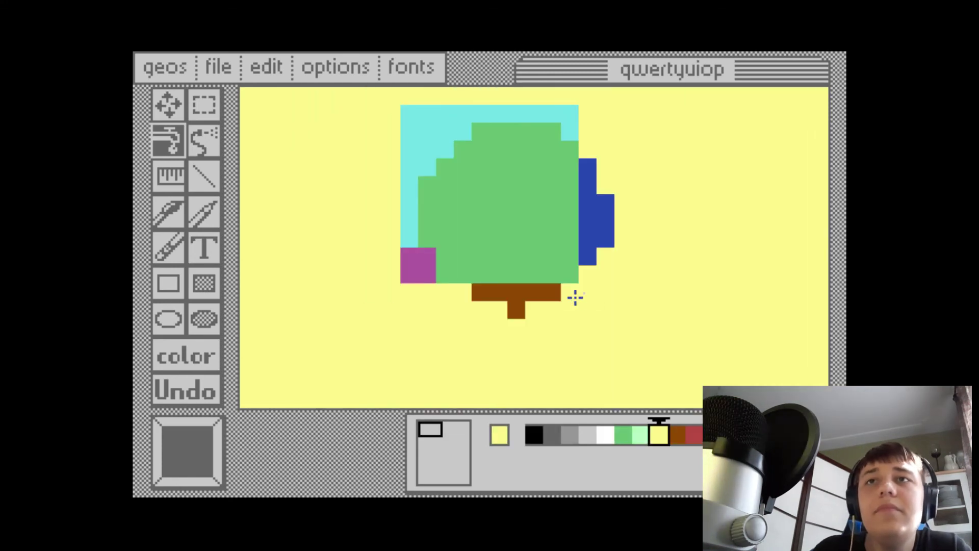